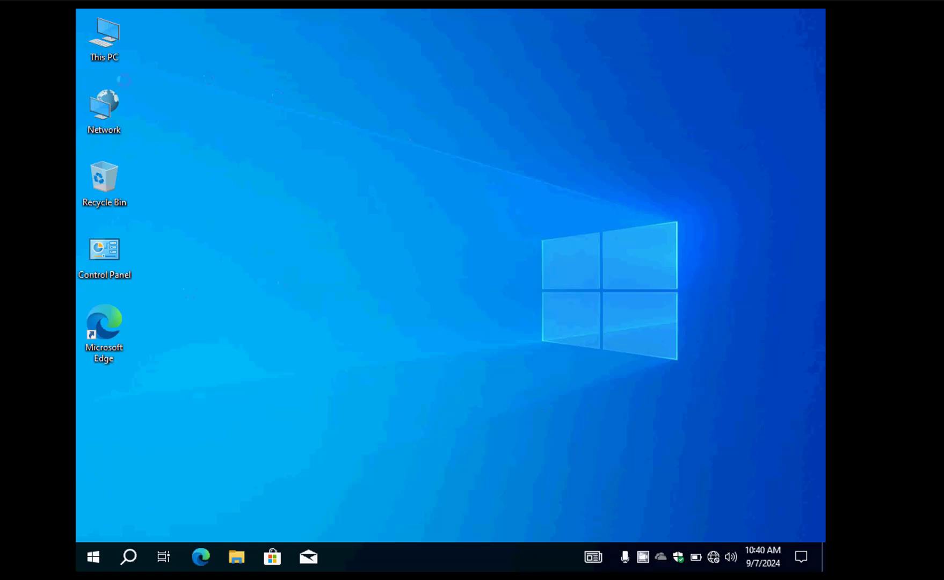
# Examine the contents of the Documents, Desktop and Downloads folders under This PC.
pyautogui.doubleClick(105, 34)
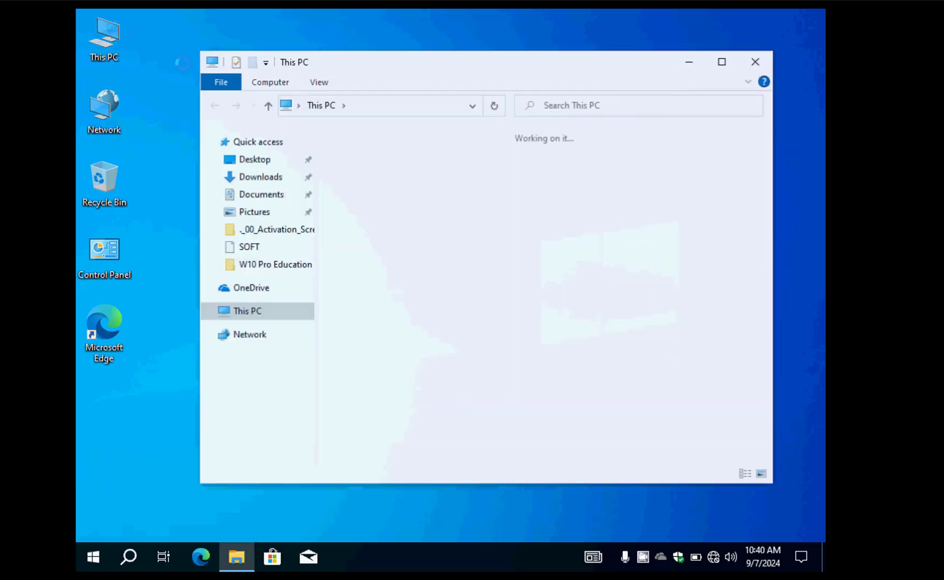
pyautogui.doubleClick(394, 206)
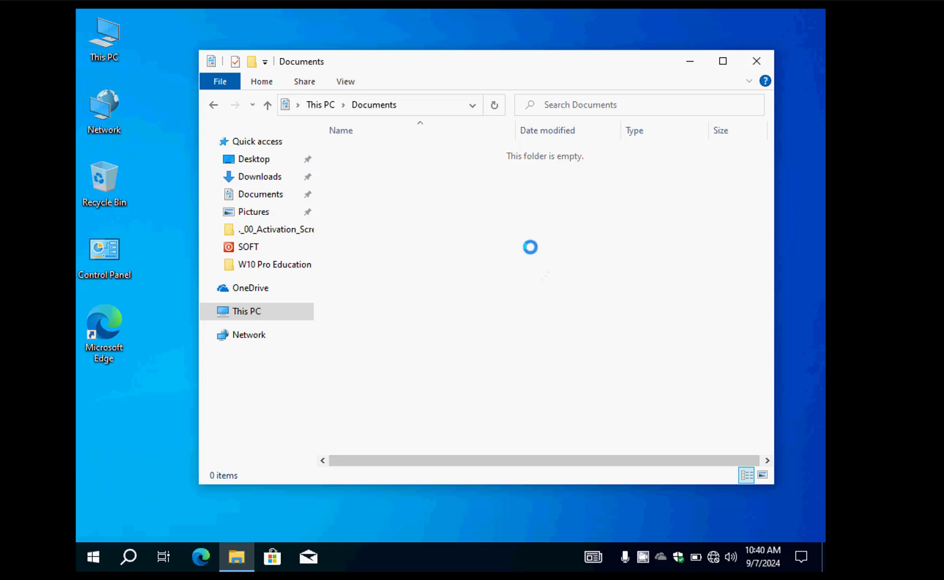
pyautogui.click(268, 104)
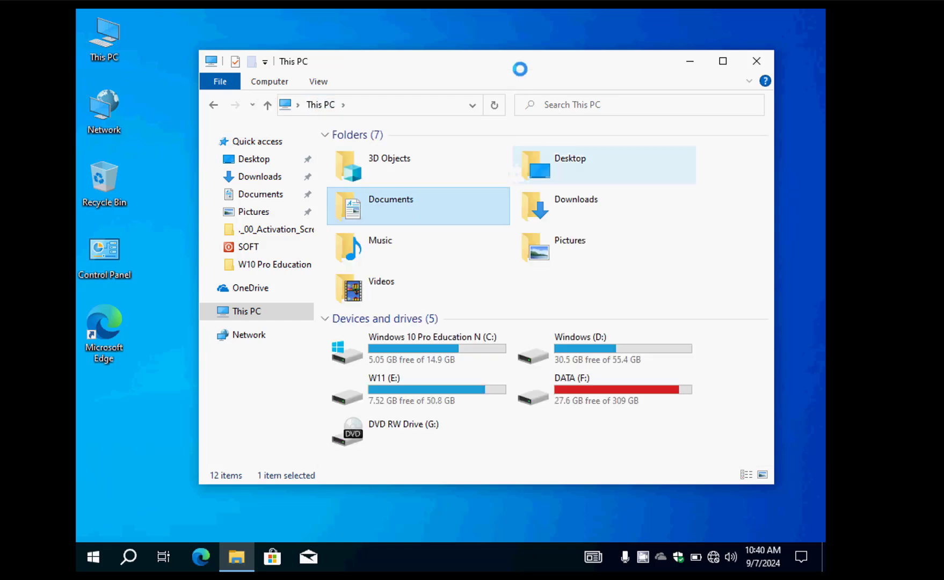
pyautogui.moveTo(516, 68); pyautogui.dragTo(495, 51)
pyautogui.doubleClick(536, 153)
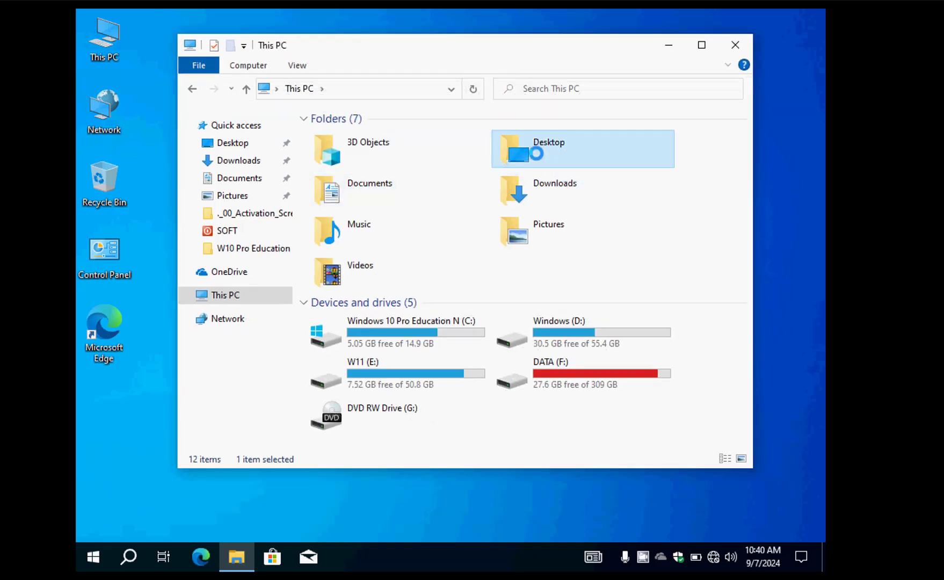
pyautogui.rightClick(106, 445)
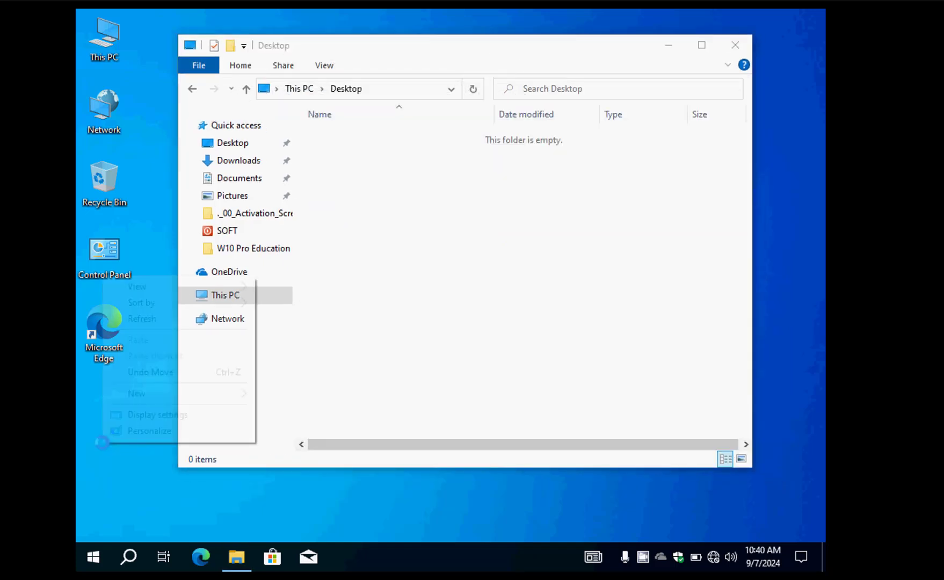
pyautogui.click(137, 457)
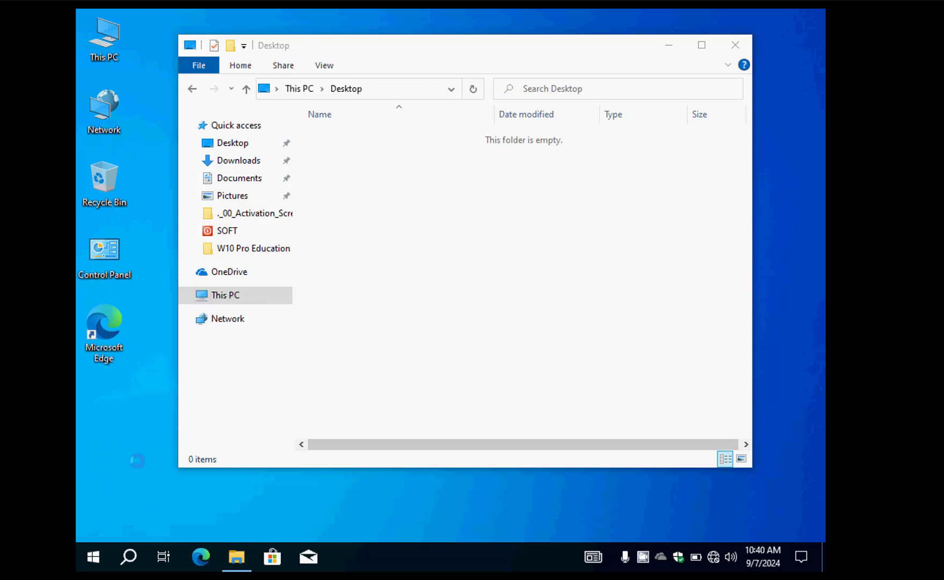
pyautogui.click(243, 88)
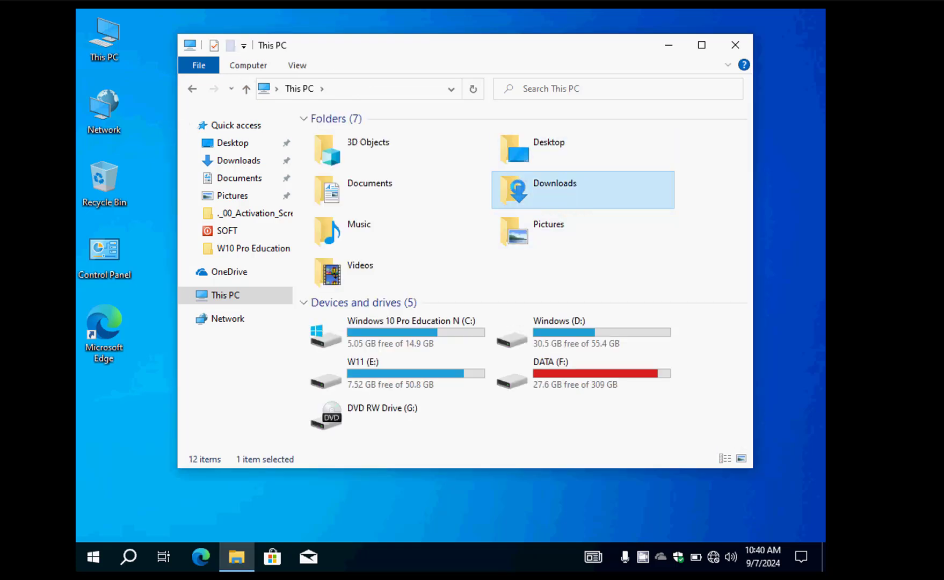
pyautogui.press('Return')
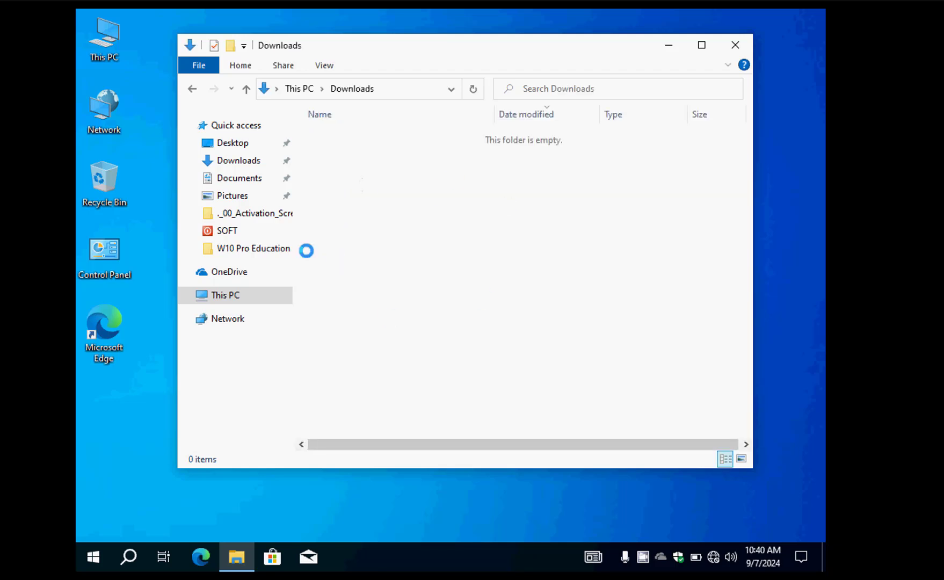
pyautogui.click(245, 89)
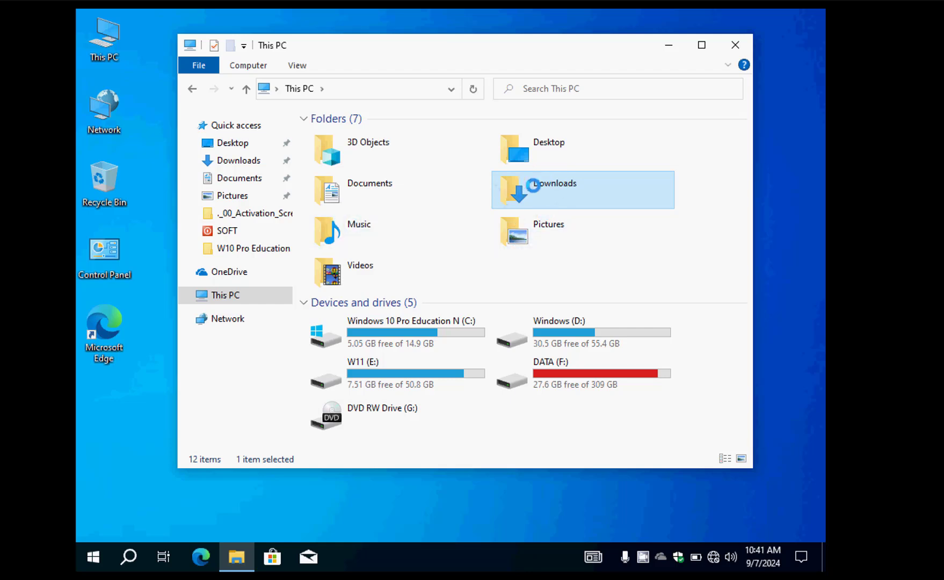
# Open the Desktop folder's properties and view its storage location settings.
pyautogui.click(538, 146)
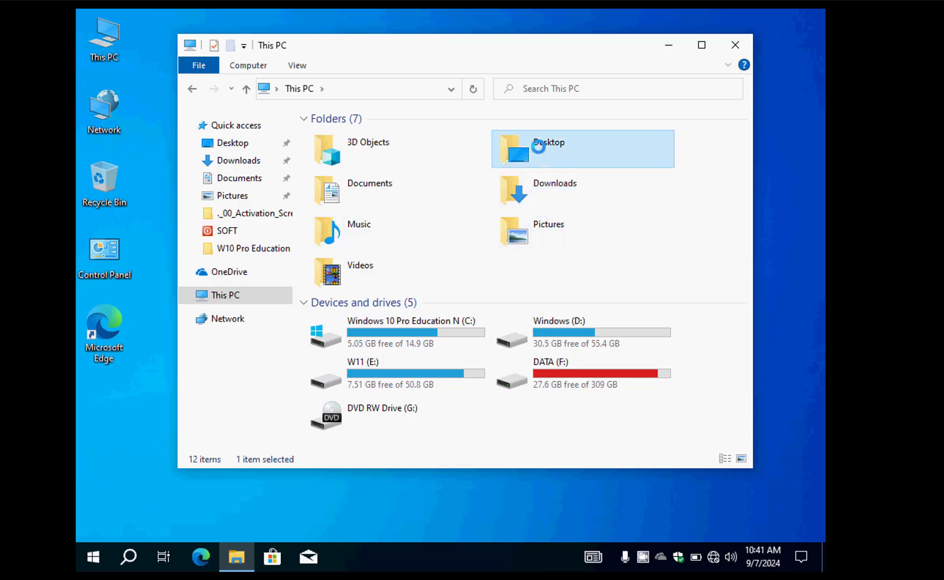
pyautogui.rightClick(531, 145)
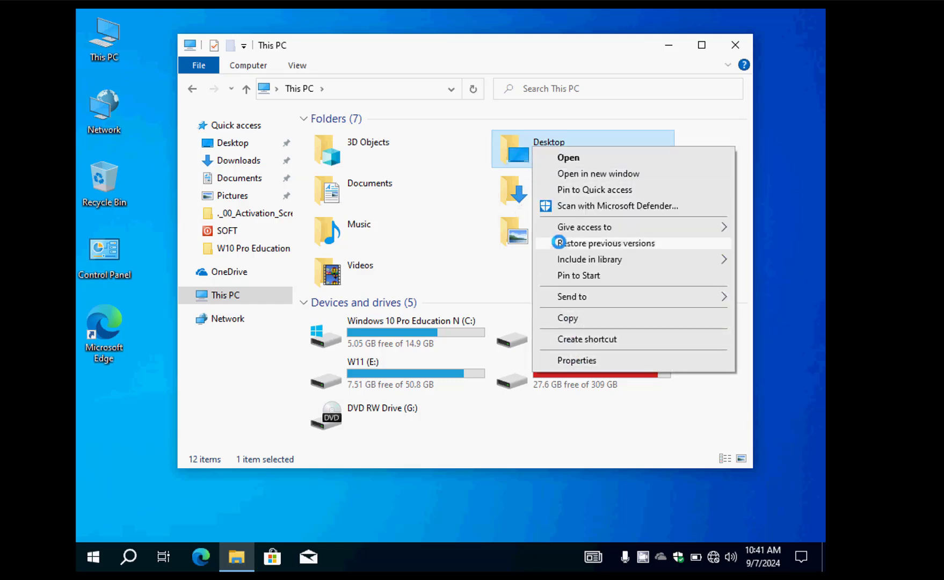
pyautogui.click(578, 360)
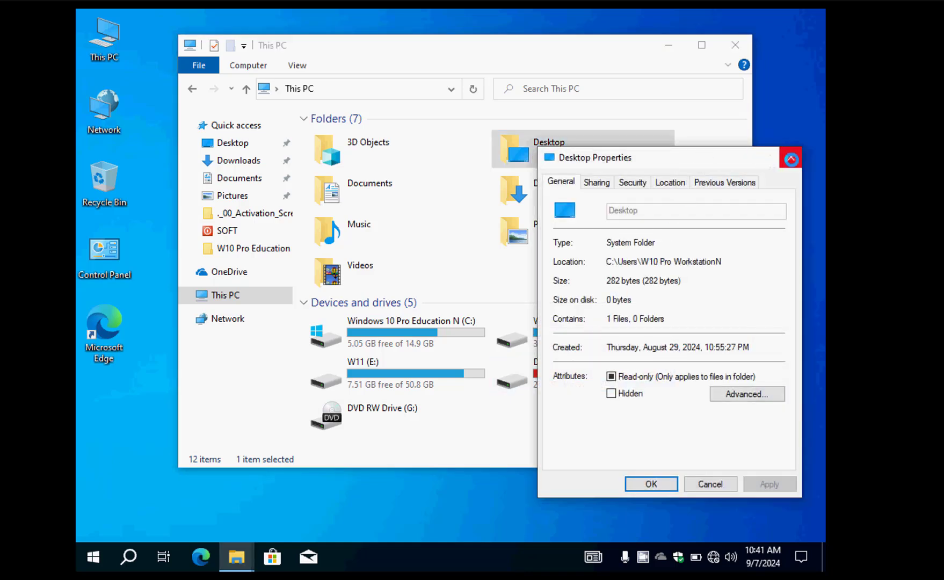
pyautogui.moveTo(732, 156); pyautogui.dragTo(685, 262)
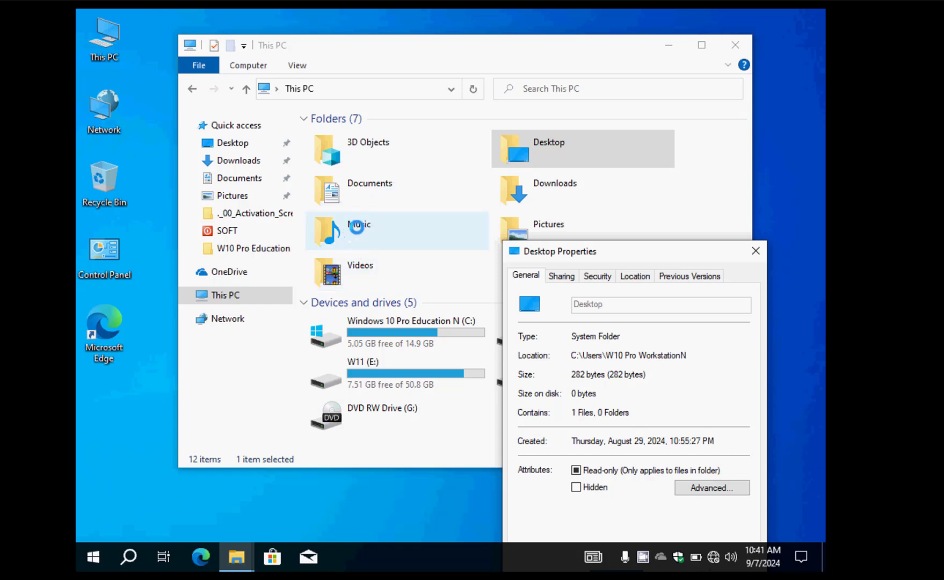
pyautogui.moveTo(623, 260); pyautogui.dragTo(510, 155)
pyautogui.click(520, 171)
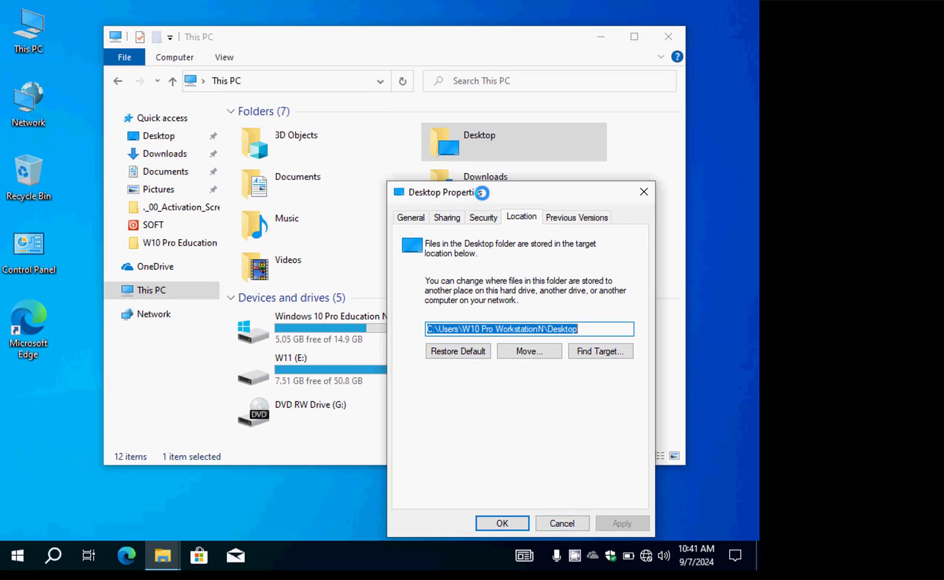
# Create a new folder named ._VIP in the root of the DATA (F:) drive.
pyautogui.click(30, 27)
pyautogui.hotkey('alt', 'Tab')
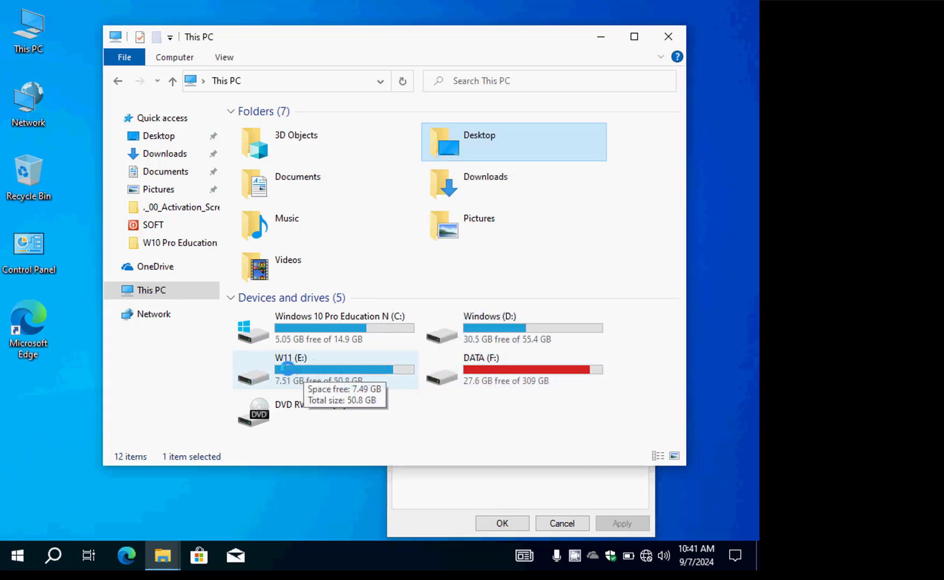
pyautogui.doubleClick(452, 362)
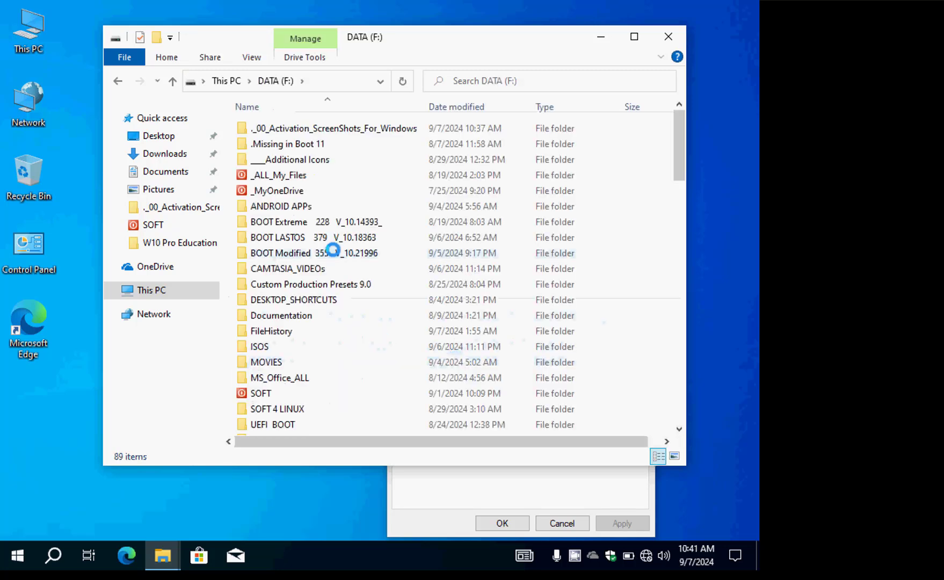
pyautogui.rightClick(649, 340)
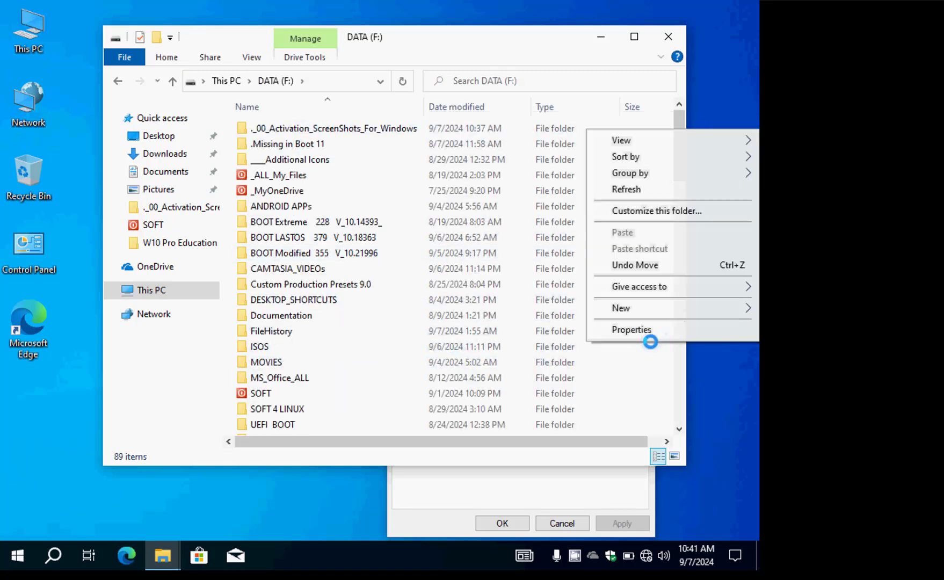
pyautogui.click(545, 359)
pyautogui.scroll(-15, 507, 358)
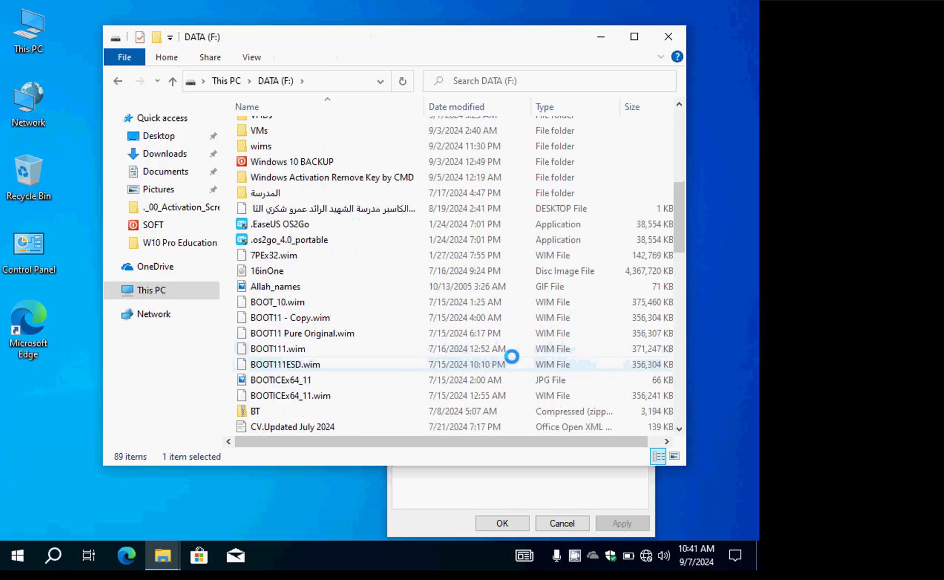
pyautogui.rightClick(377, 263)
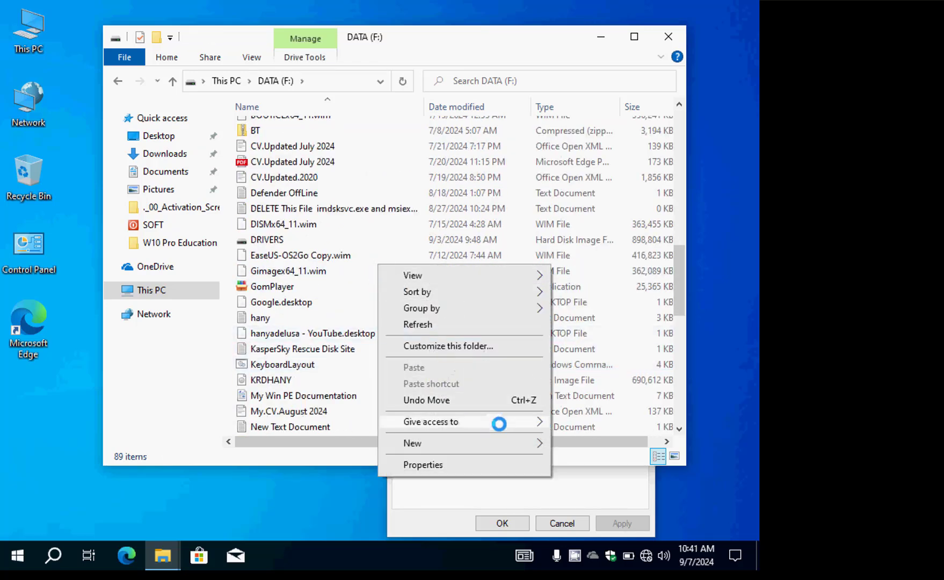
pyautogui.moveTo(516, 443)
pyautogui.click(574, 446)
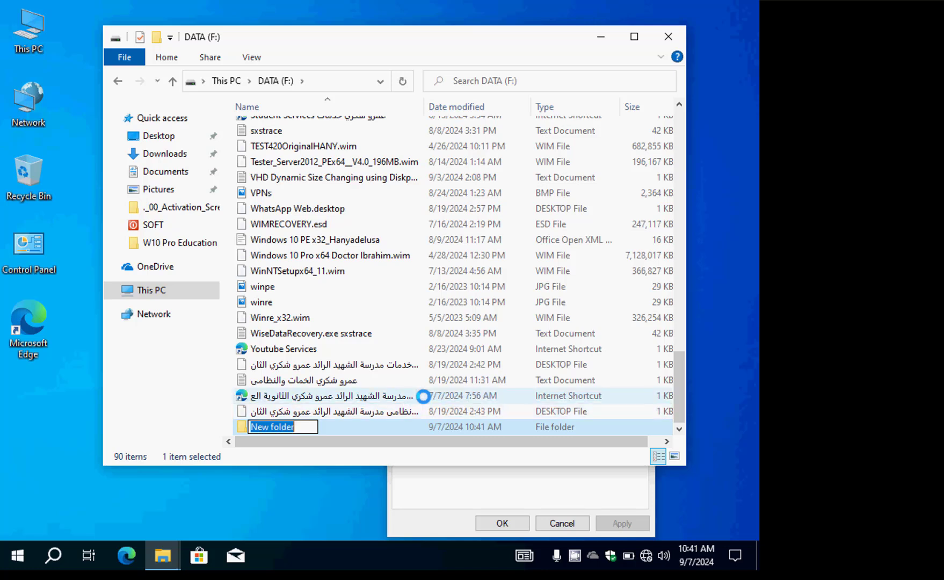
pyautogui.write('._VIP')
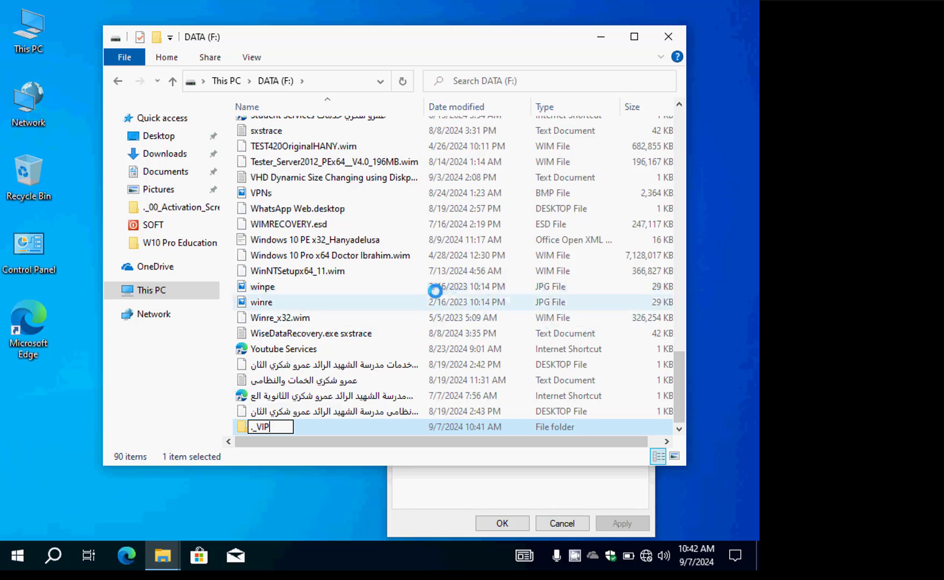
pyautogui.click(403, 281)
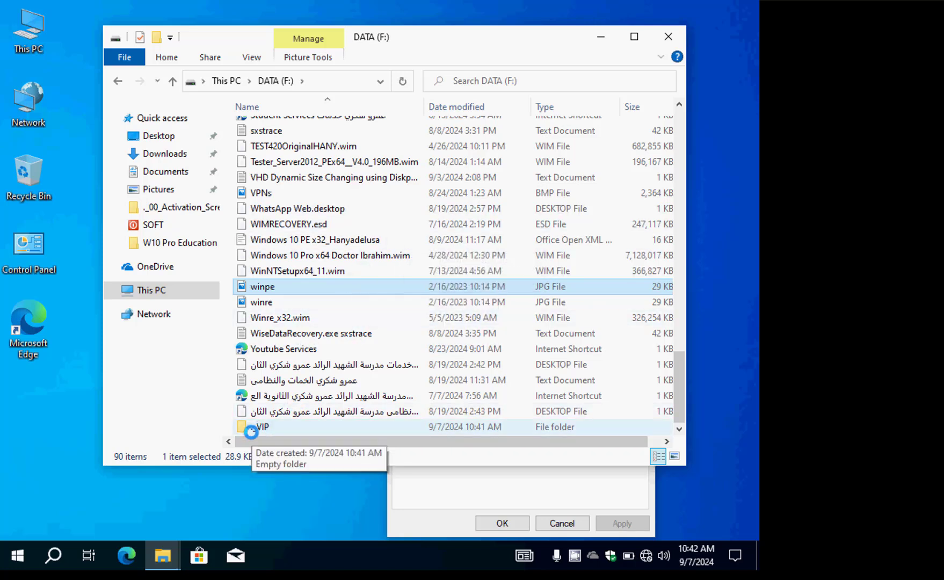
# Refresh the DATA (F:) file listing and select the ._VIP folder.
pyautogui.rightClick(400, 214)
pyautogui.click(419, 274)
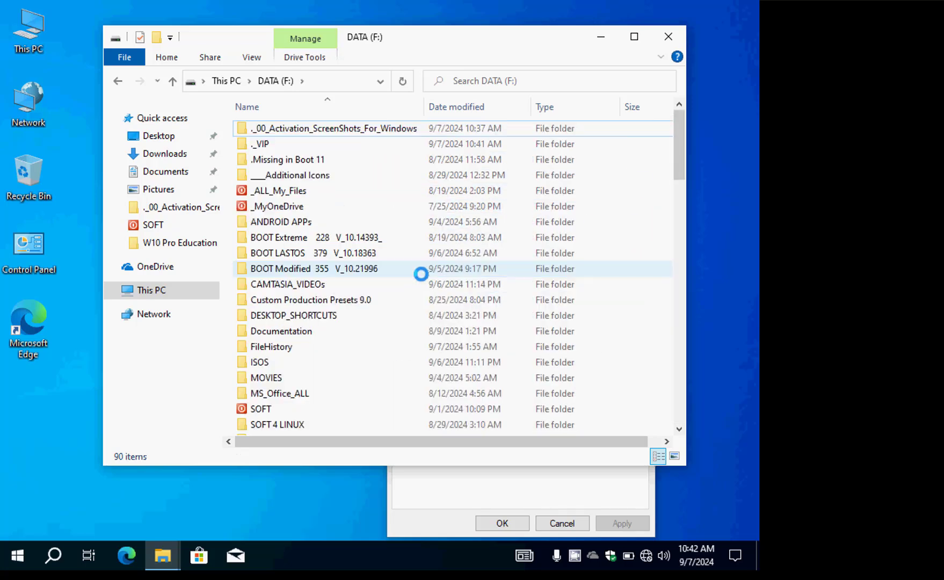
pyautogui.click(255, 145)
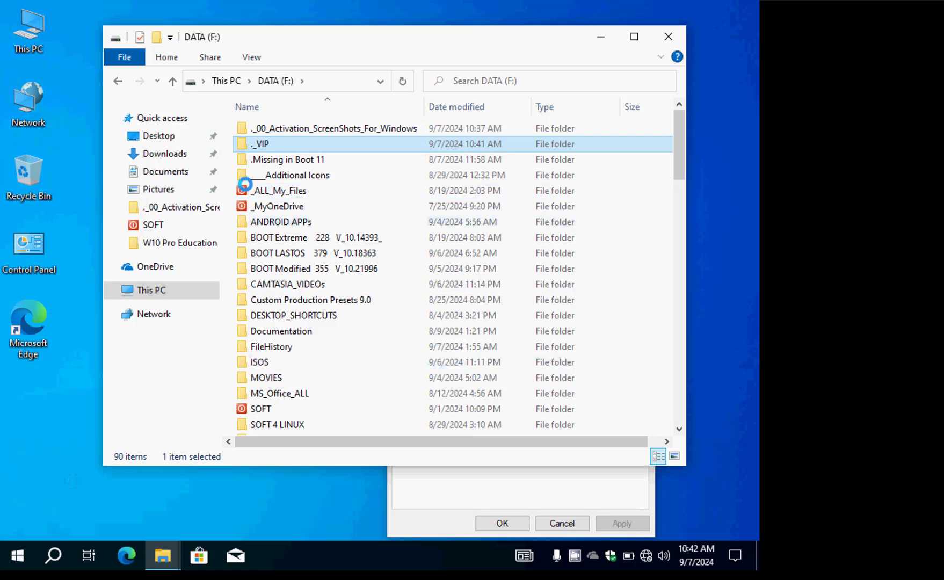
# Return to This PC, then close its window and the Desktop properties dialog.
pyautogui.click(152, 290)
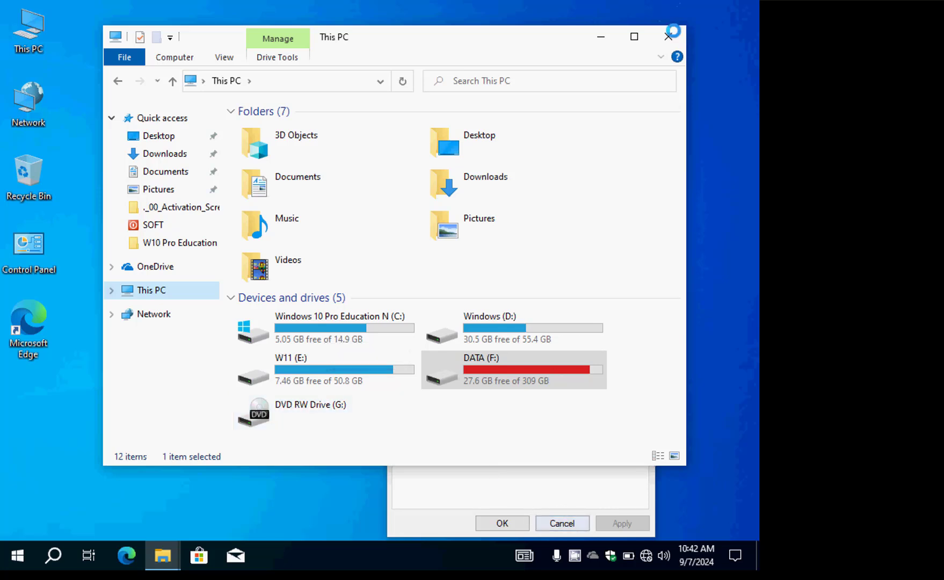
pyautogui.click(668, 36)
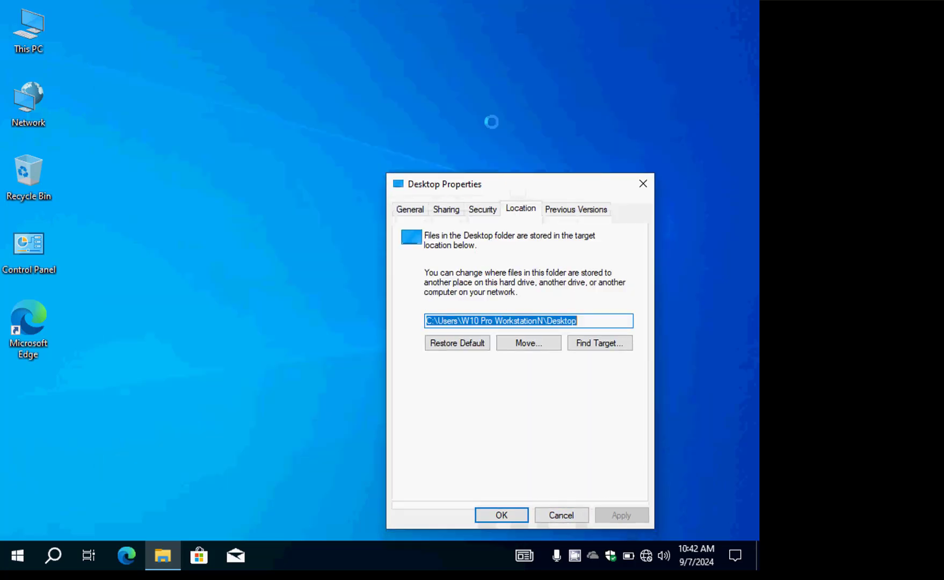
pyautogui.click(612, 79)
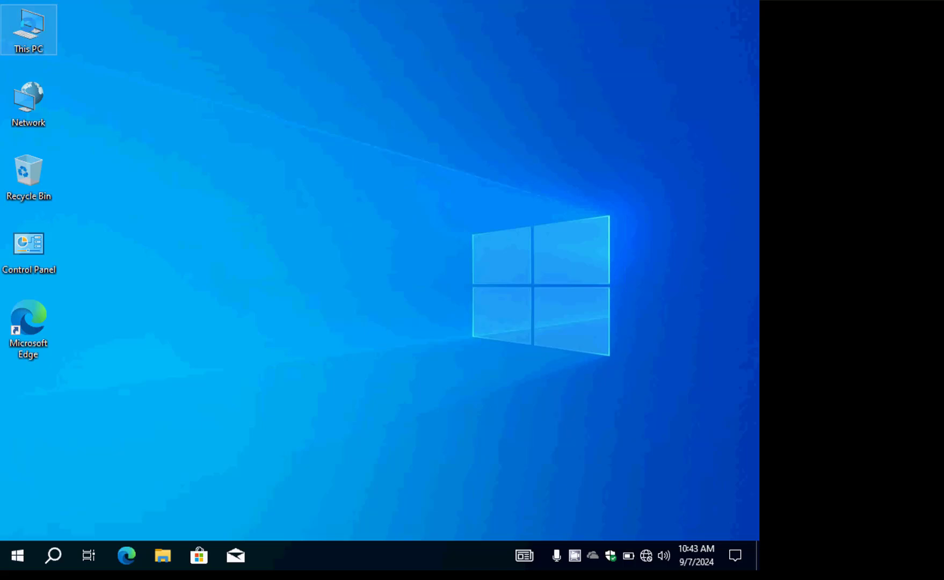
# Reopen This PC, check the contents of the ._VIP folder on DATA (F:), and go back to the drive's root.
pyautogui.press('Return')
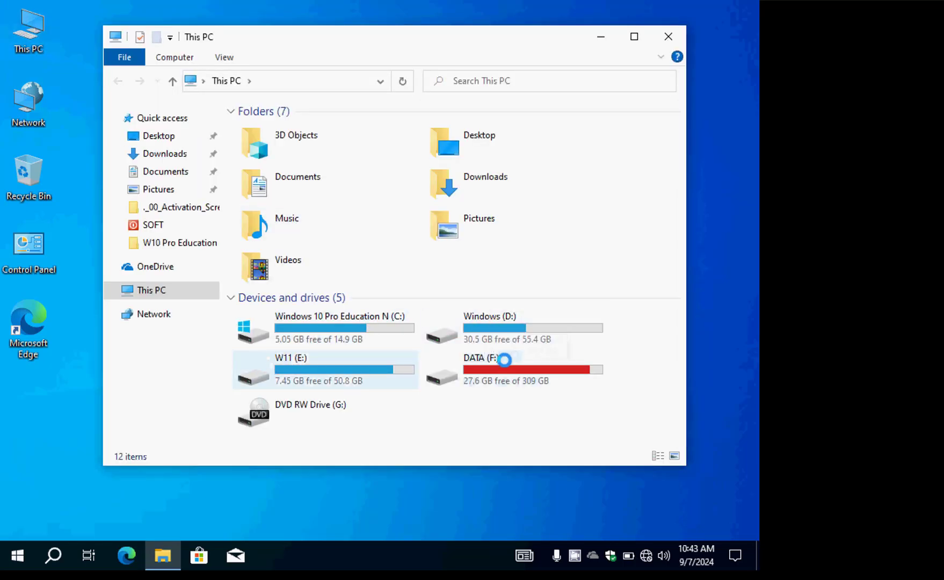
pyautogui.doubleClick(503, 358)
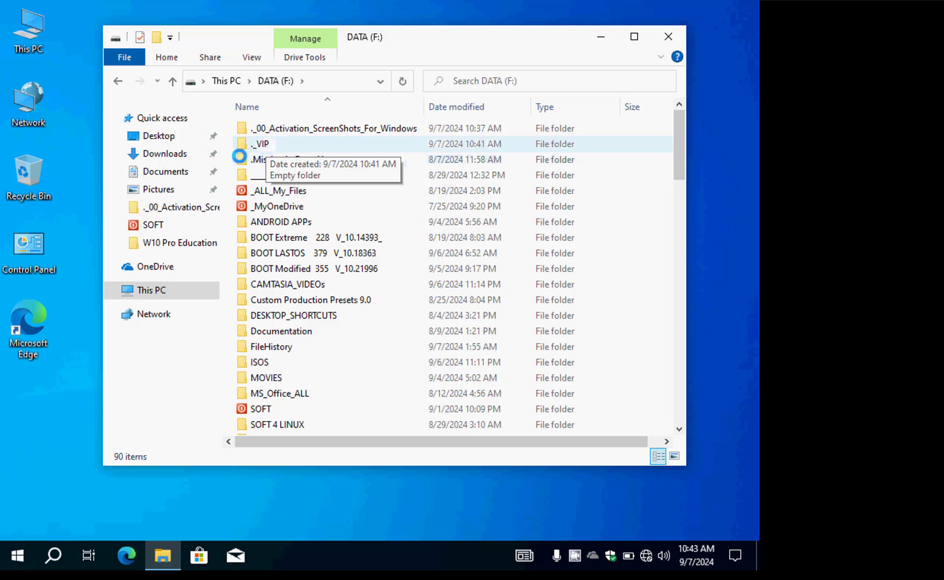
pyautogui.doubleClick(279, 144)
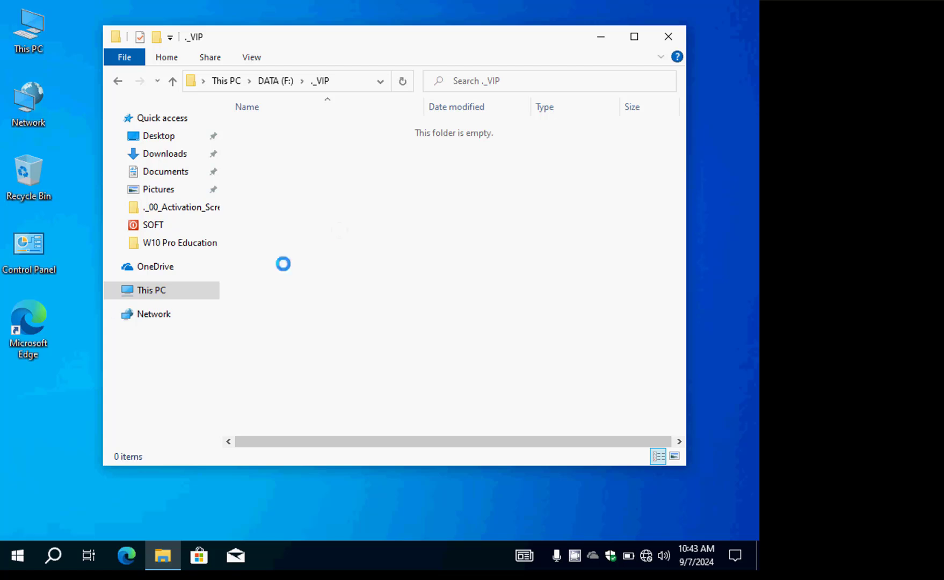
pyautogui.click(174, 80)
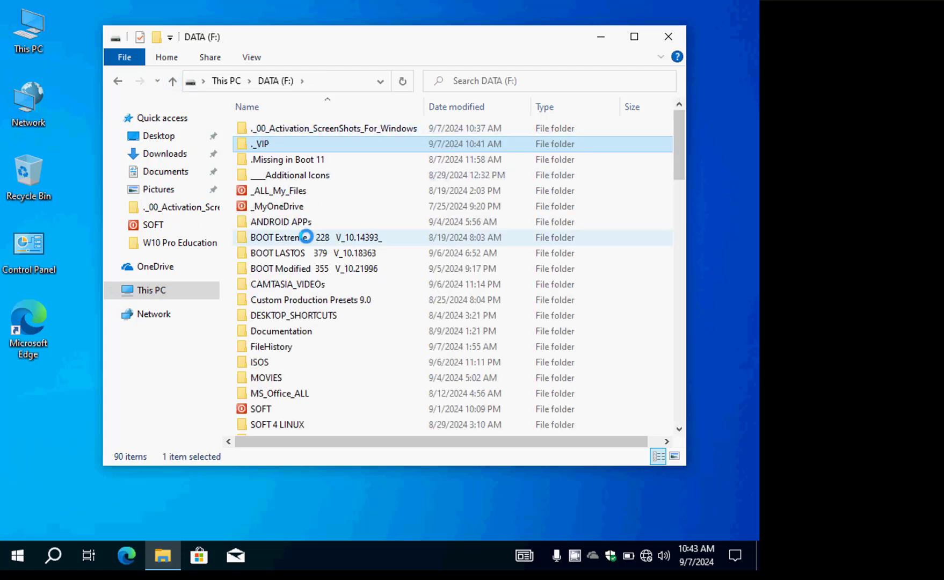
pyautogui.moveTo(321, 221)
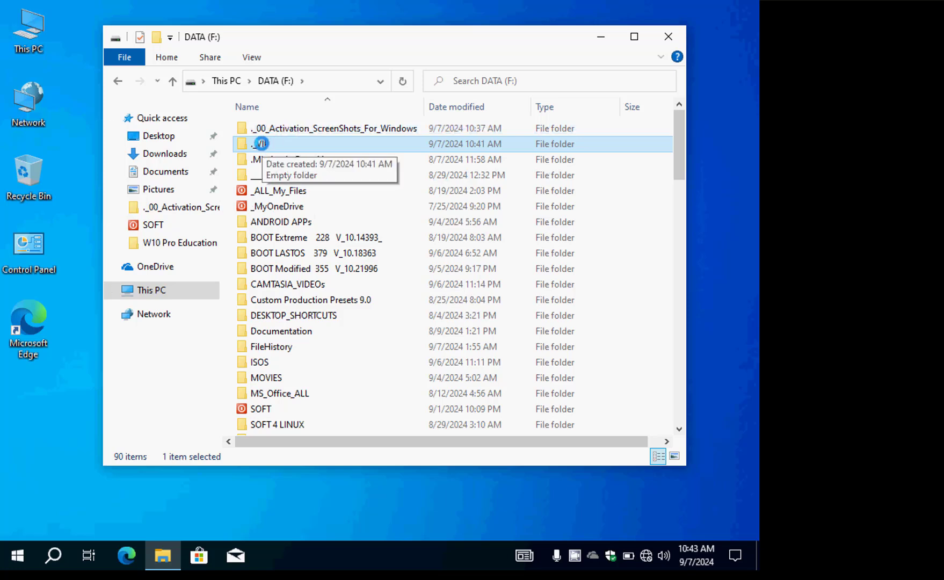
pyautogui.rightClick(19, 275)
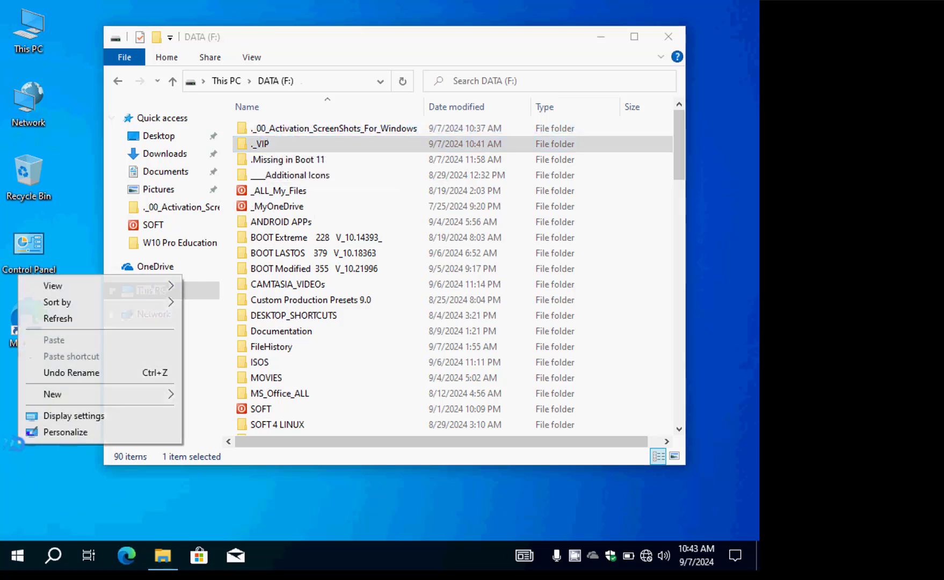
pyautogui.moveTo(167, 393)
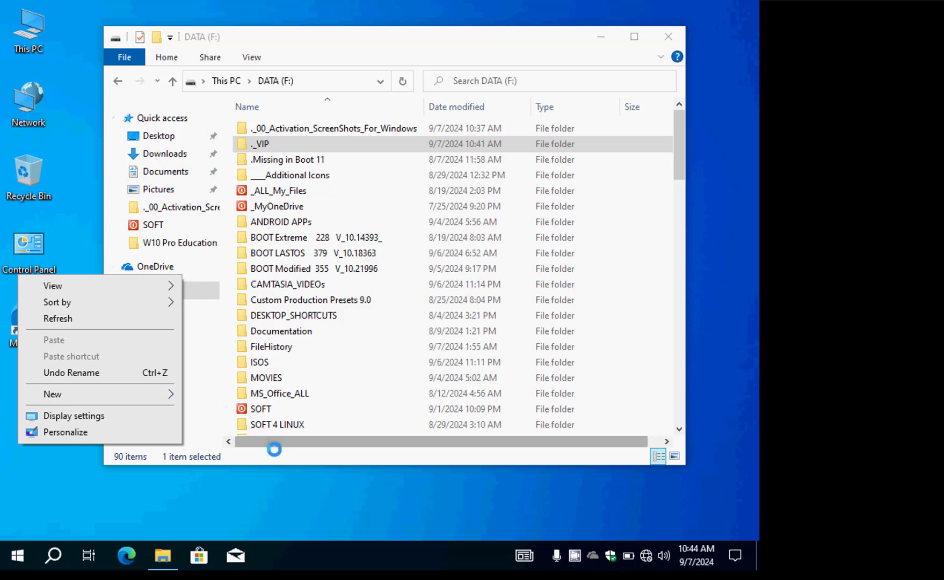
pyautogui.click(322, 484)
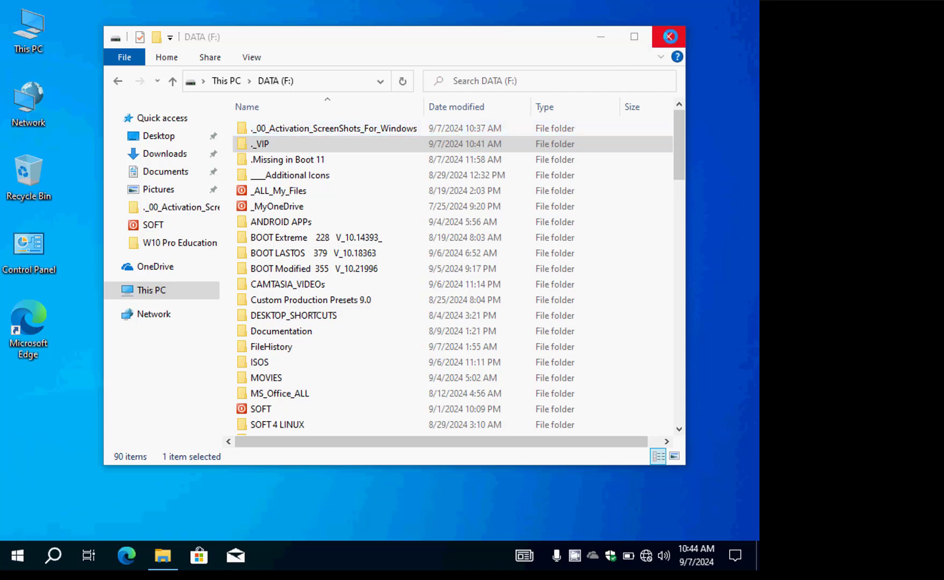
# Close the DATA (F:) window, reopen This PC, and open the location settings in the Desktop folder's properties.
pyautogui.click(669, 36)
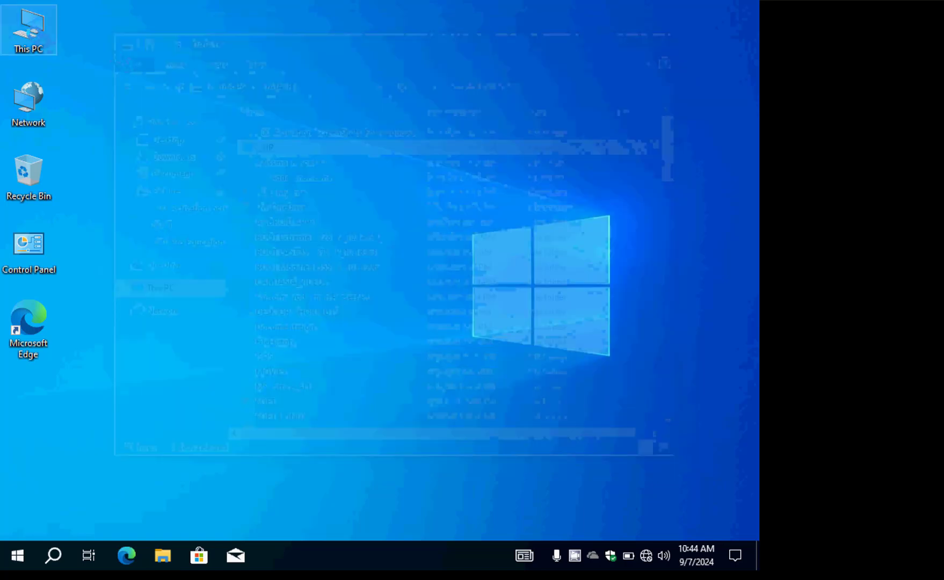
pyautogui.doubleClick(29, 30)
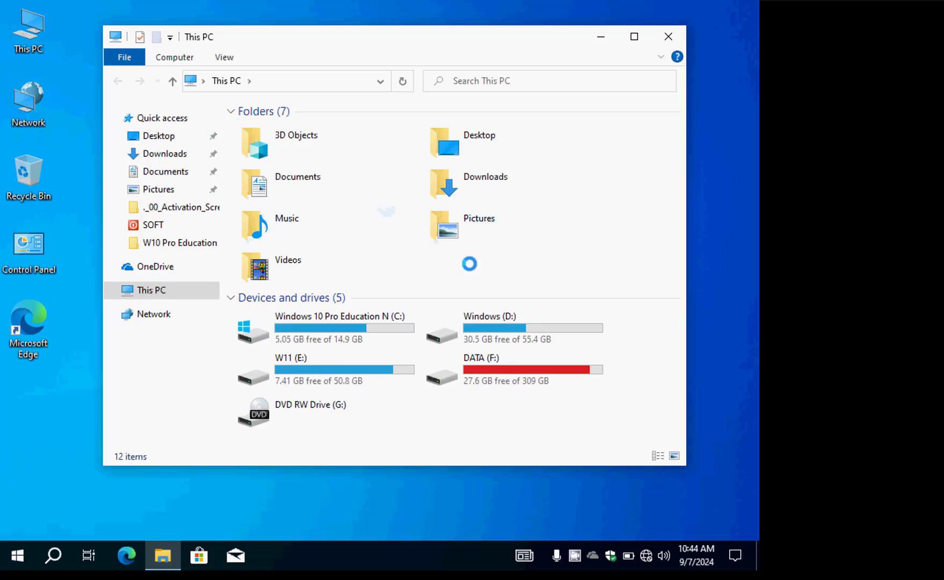
pyautogui.click(495, 145)
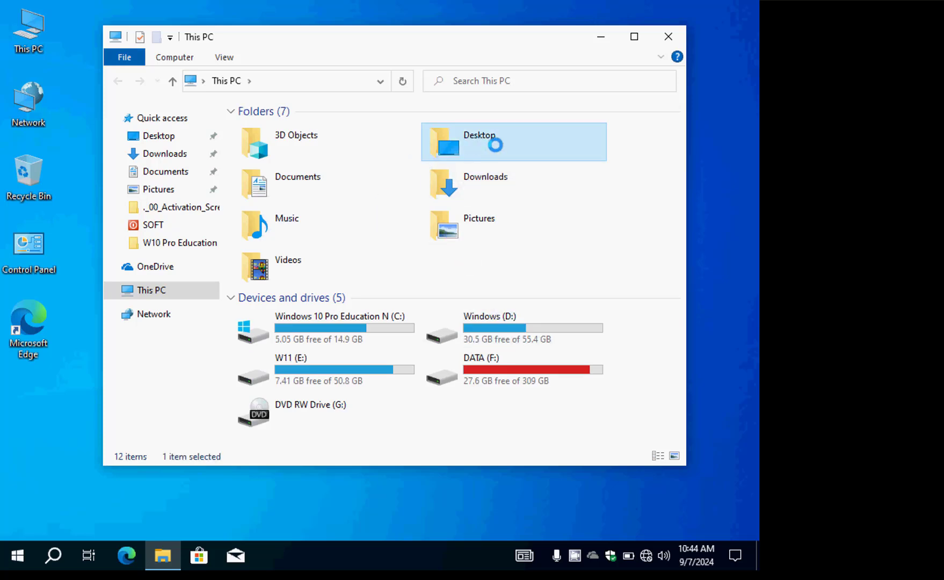
pyautogui.rightClick(460, 139)
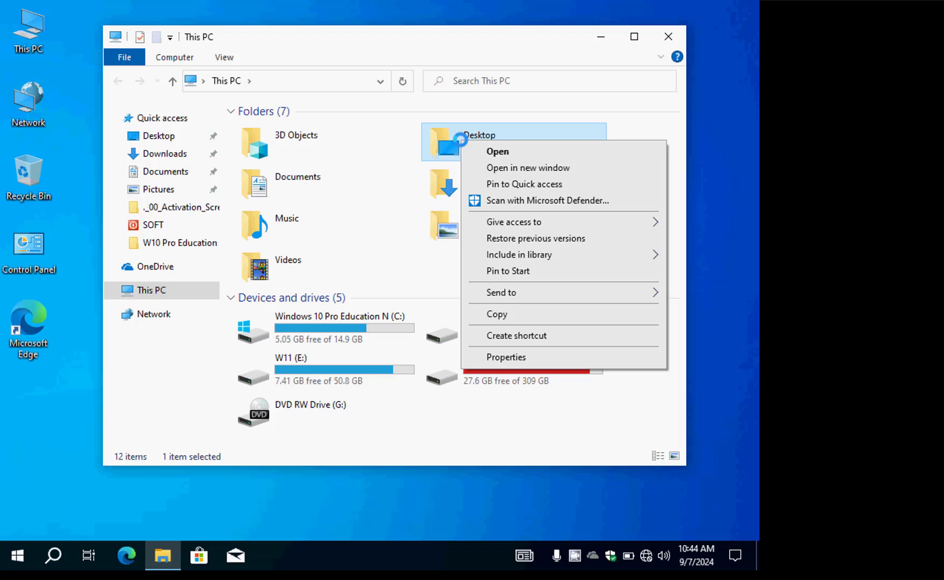
pyautogui.click(505, 357)
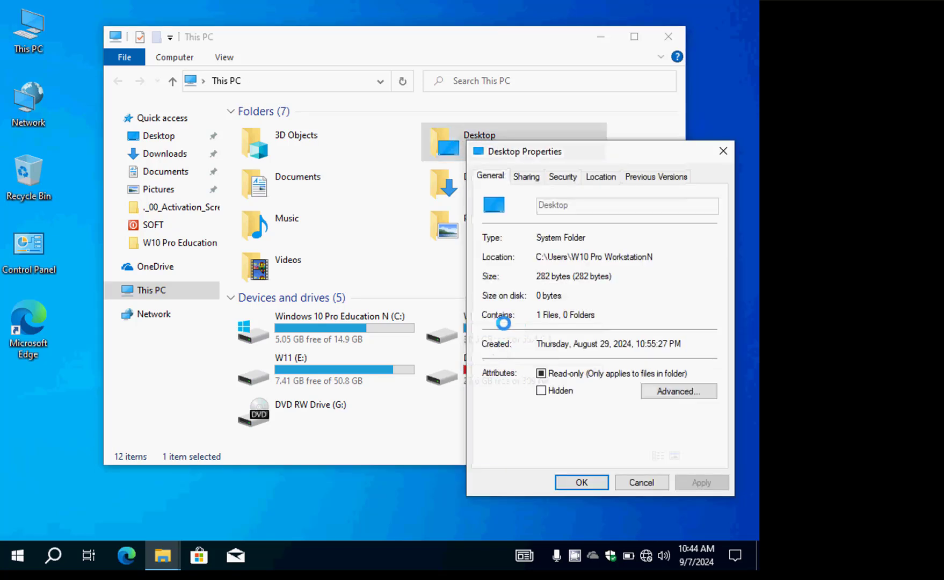
pyautogui.moveTo(561, 131); pyautogui.dragTo(482, 97)
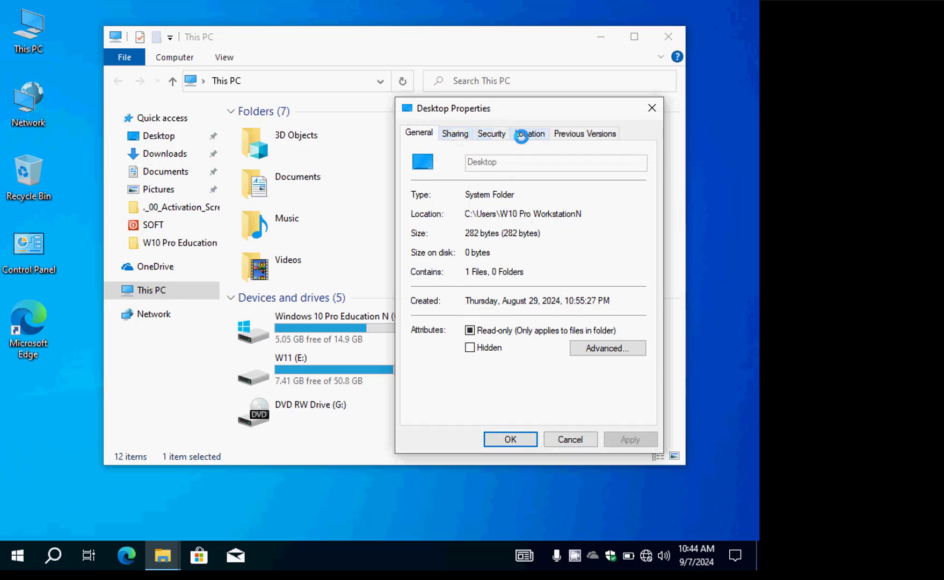
pyautogui.click(529, 132)
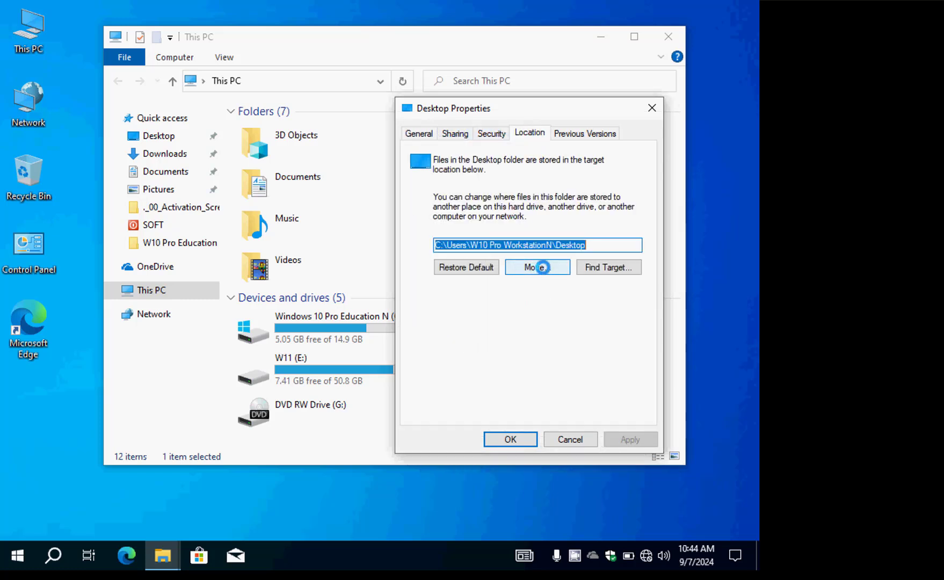
# Start moving the Desktop folder and browse to the ._VIP folder on DATA (F:) as the destination.
pyautogui.click(542, 266)
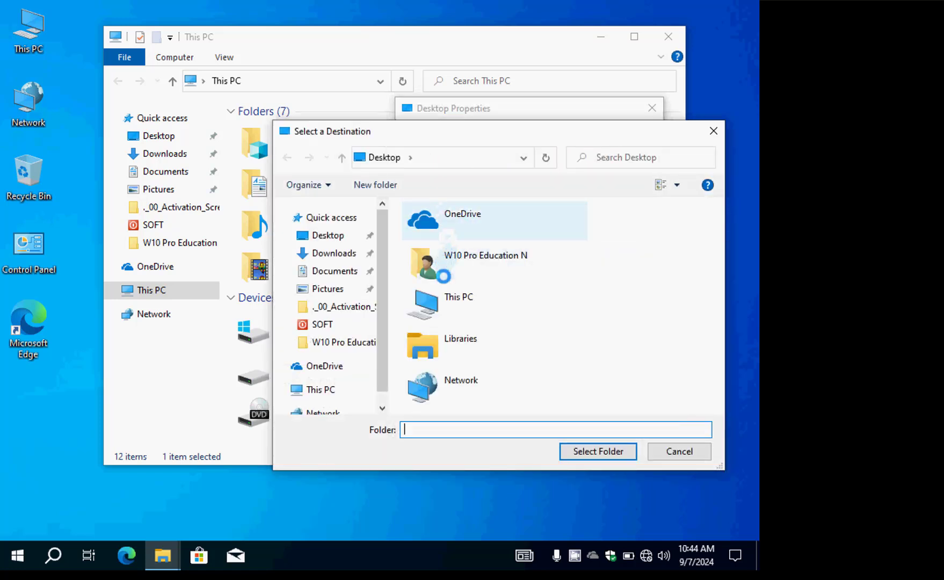
pyautogui.click(457, 300)
pyautogui.doubleClick(457, 300)
pyautogui.scroll(-5, 457, 298)
pyautogui.doubleClick(439, 352)
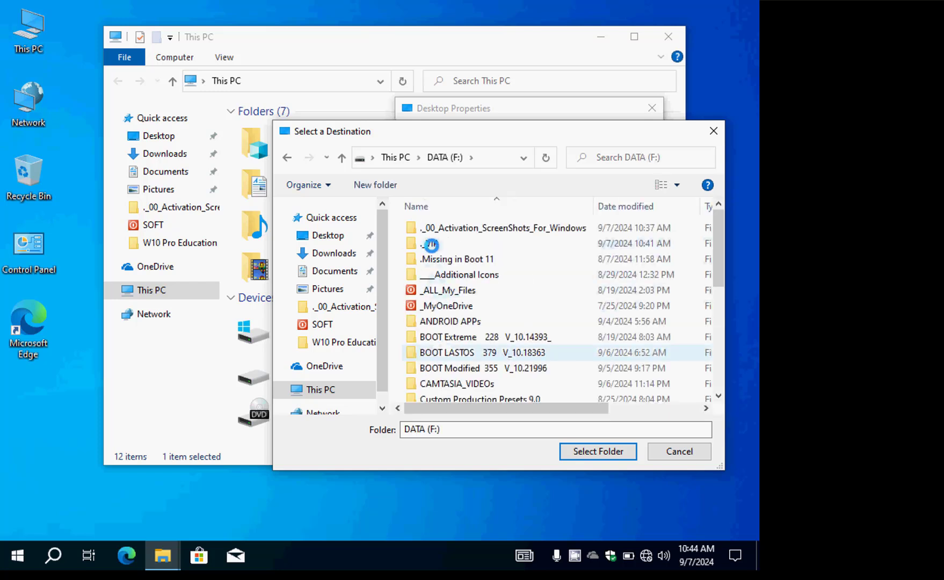
pyautogui.doubleClick(430, 245)
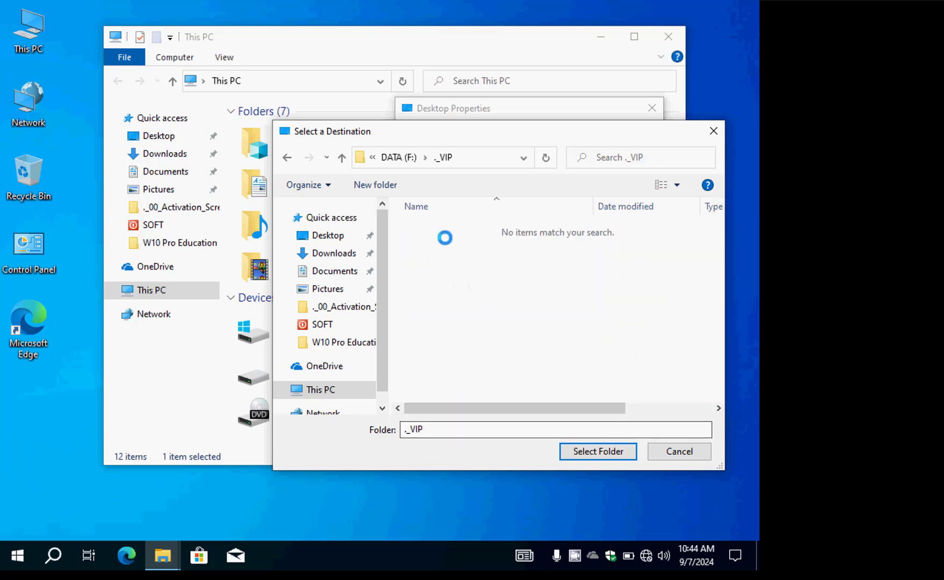
# Create a new folder named Desktop inside ._VIP in the destination dialog.
pyautogui.moveTo(479, 140); pyautogui.dragTo(492, 170)
pyautogui.rightClick(459, 285)
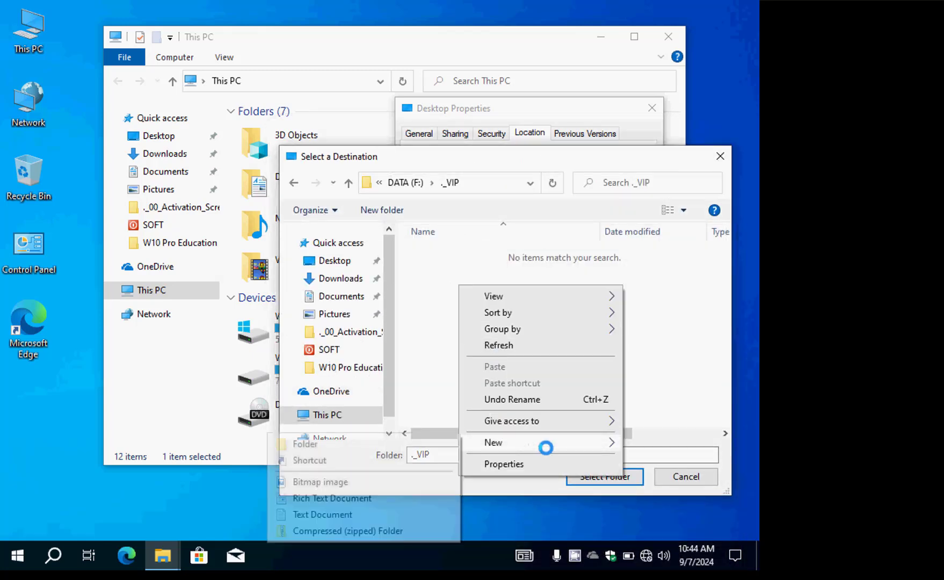
pyautogui.moveTo(476, 442)
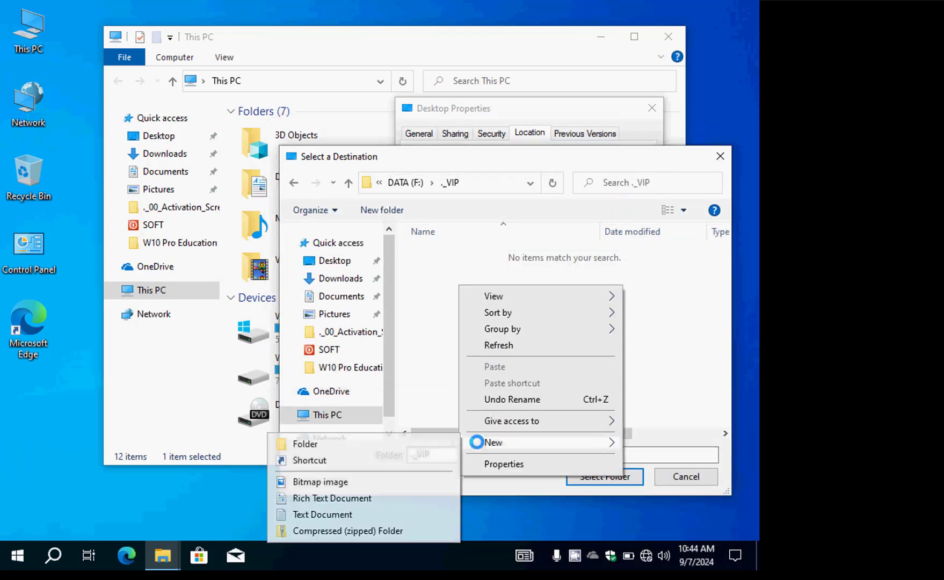
pyautogui.click(436, 442)
pyautogui.write('D')
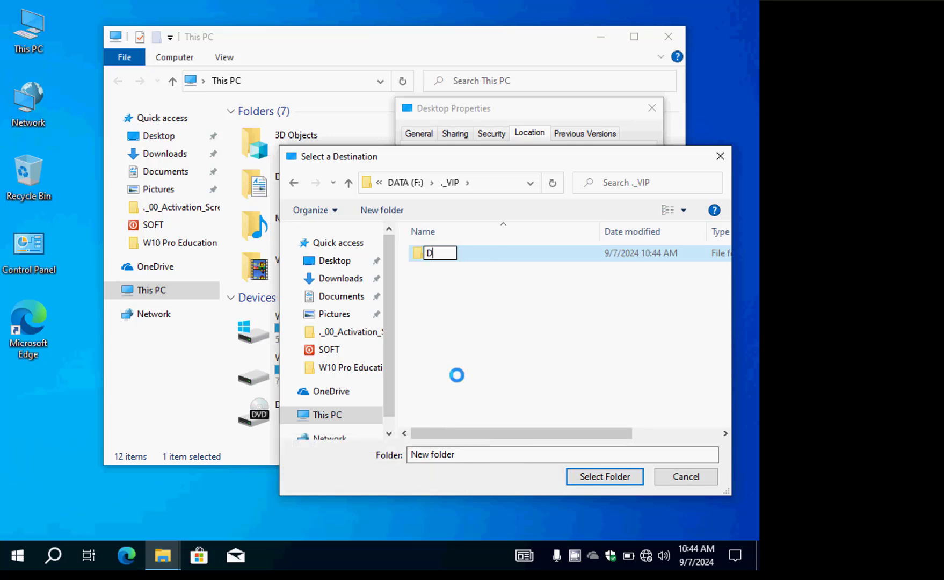
pyautogui.write('esktop')
pyautogui.press('Return')
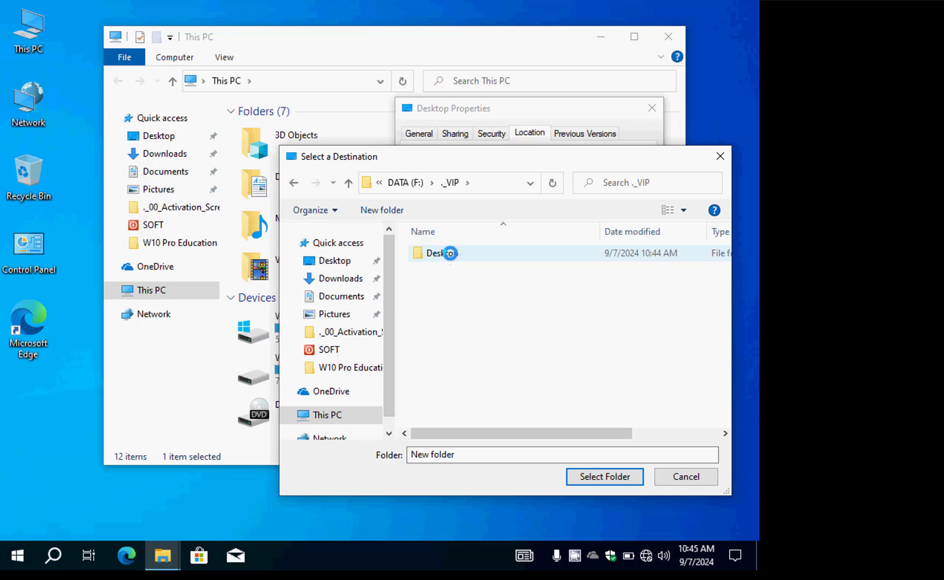
# Set the Desktop folder's location to F:\._VIP\Desktop, moving all existing files there, and close its properties.
pyautogui.doubleClick(450, 253)
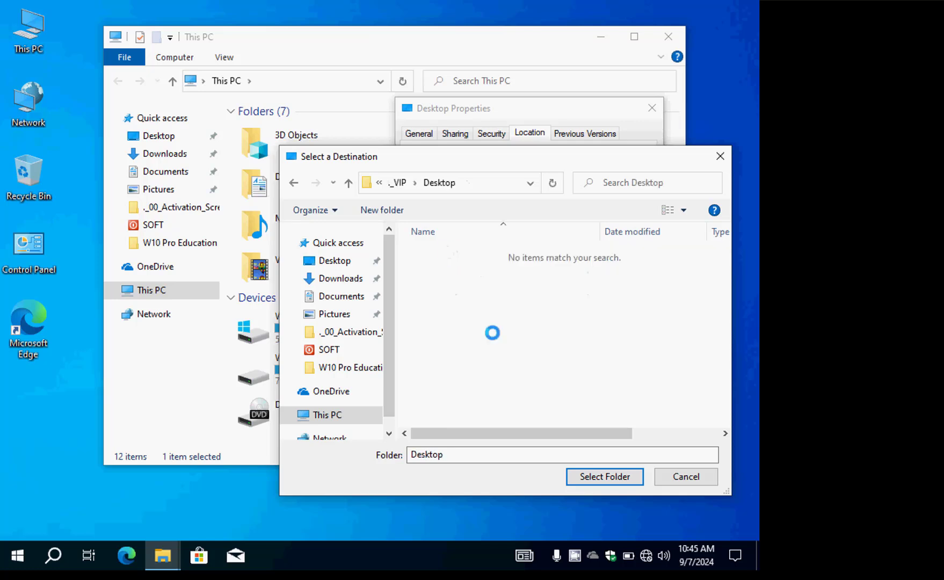
pyautogui.click(597, 476)
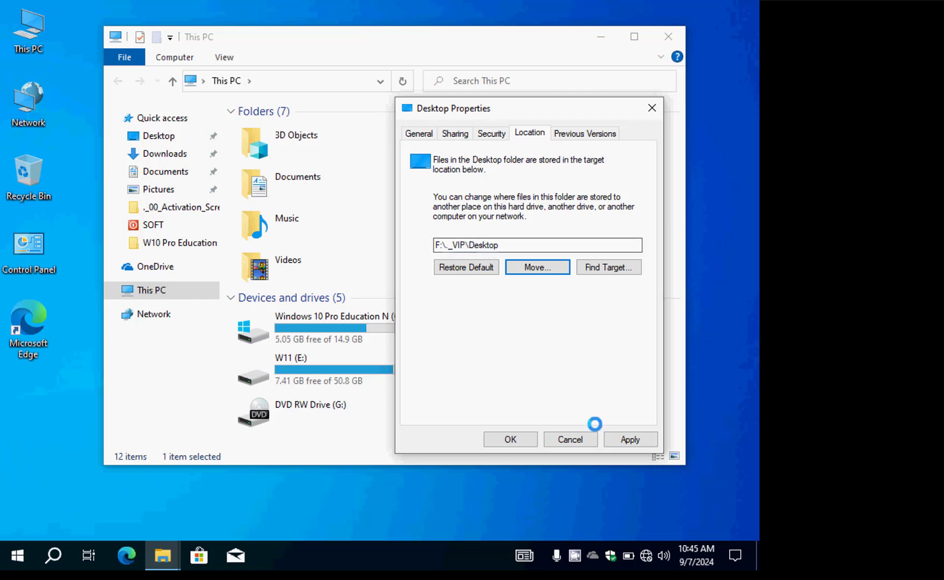
pyautogui.click(642, 439)
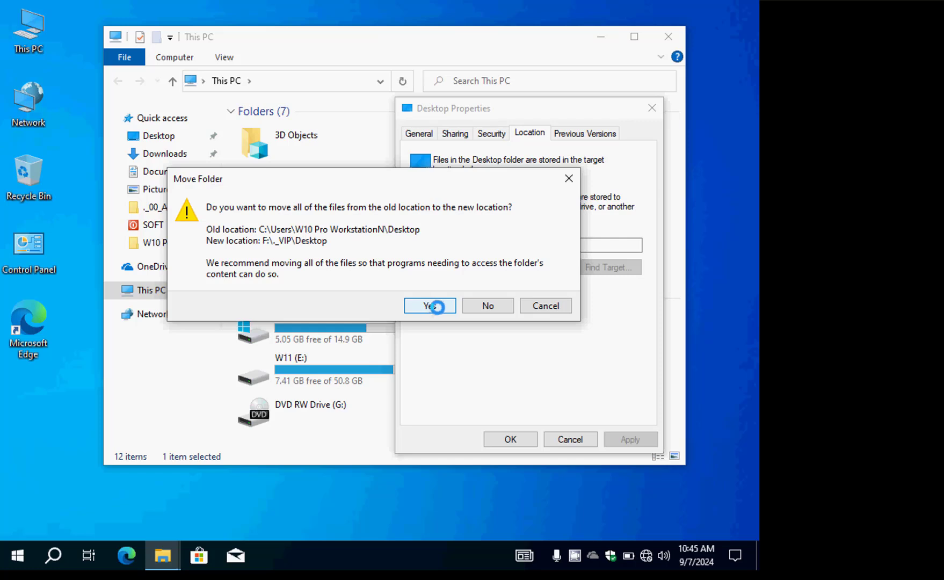
pyautogui.click(430, 305)
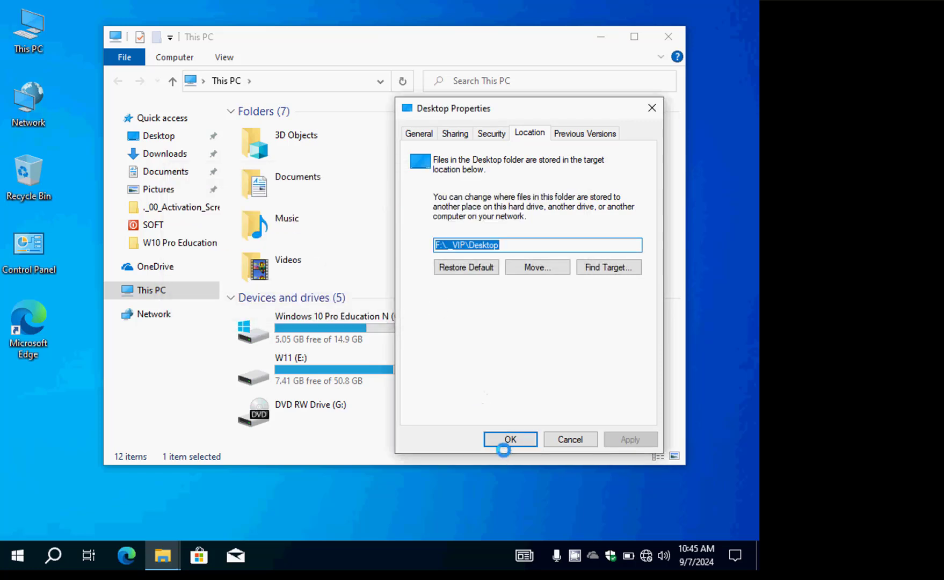
pyautogui.click(507, 439)
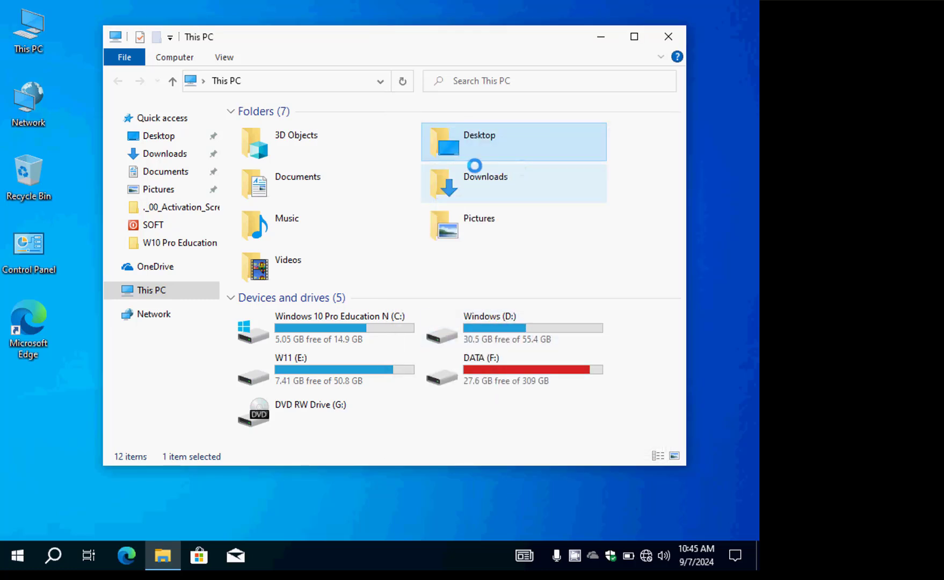
# Open the location settings in the Downloads folder's properties.
pyautogui.click(449, 182)
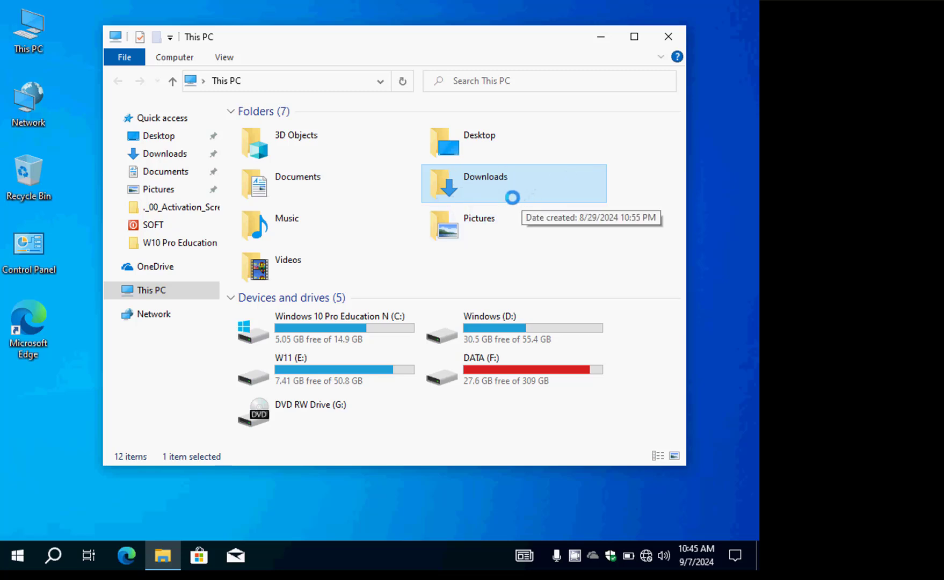
pyautogui.rightClick(454, 180)
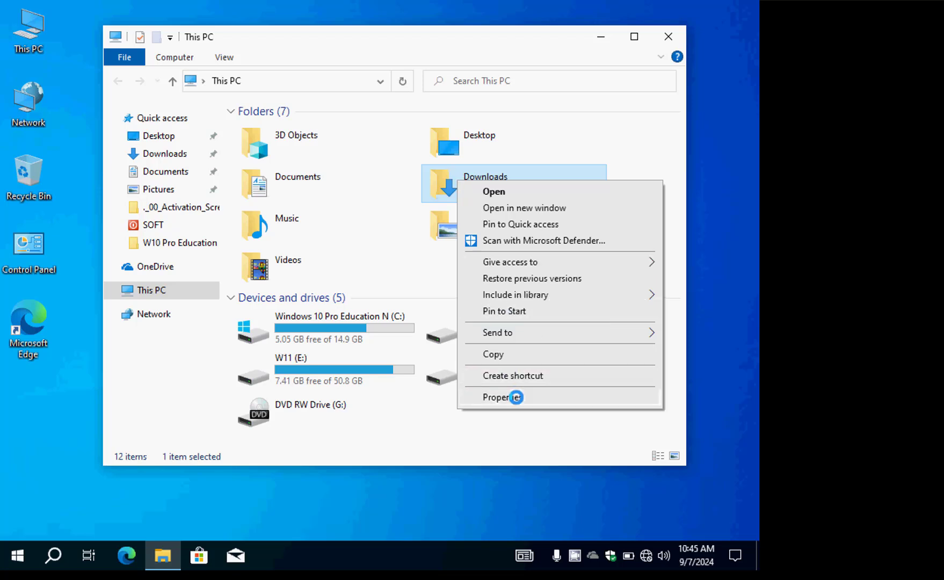
pyautogui.click(515, 398)
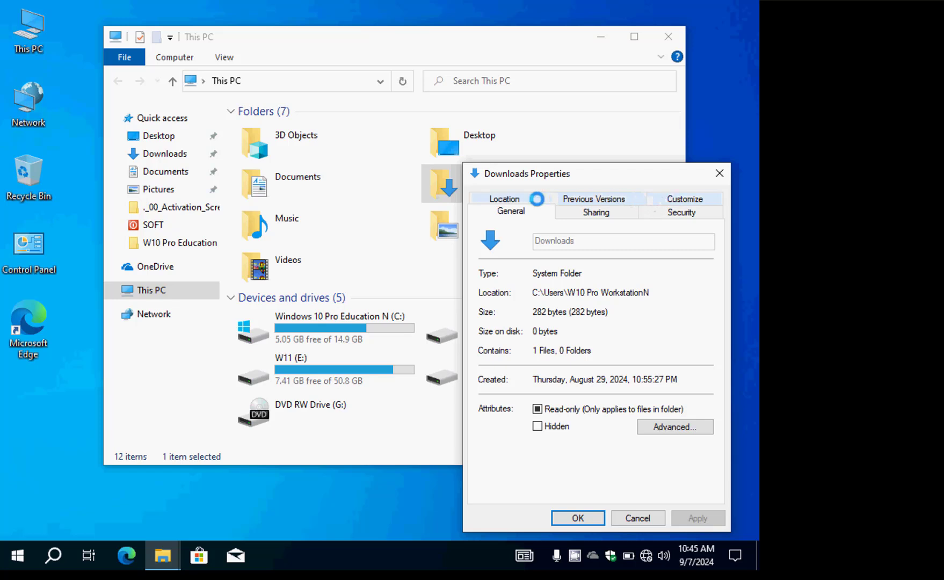
pyautogui.click(523, 199)
pyautogui.moveTo(556, 175); pyautogui.dragTo(481, 123)
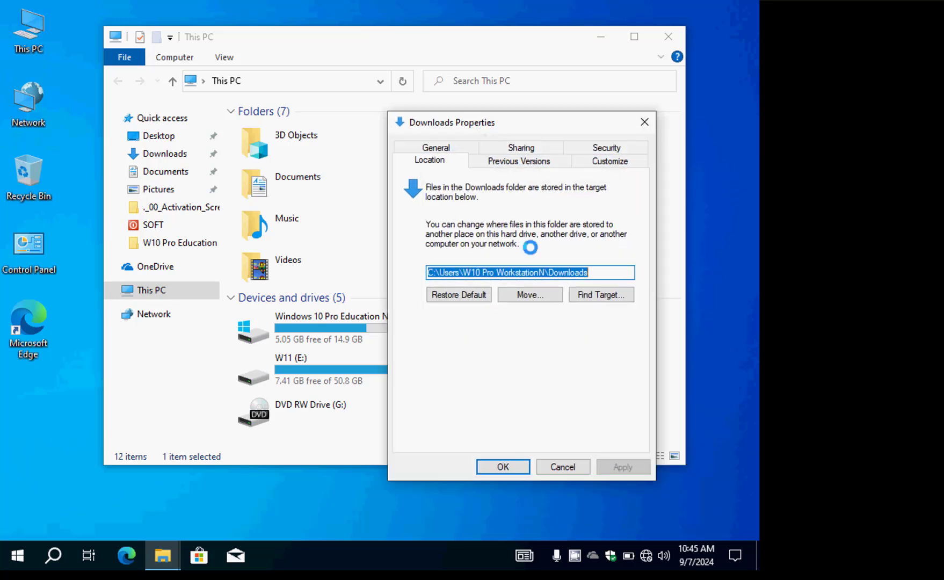
# Start moving the Downloads folder and browse to the ._VIP folder on DATA (F:) as the destination.
pyautogui.click(548, 294)
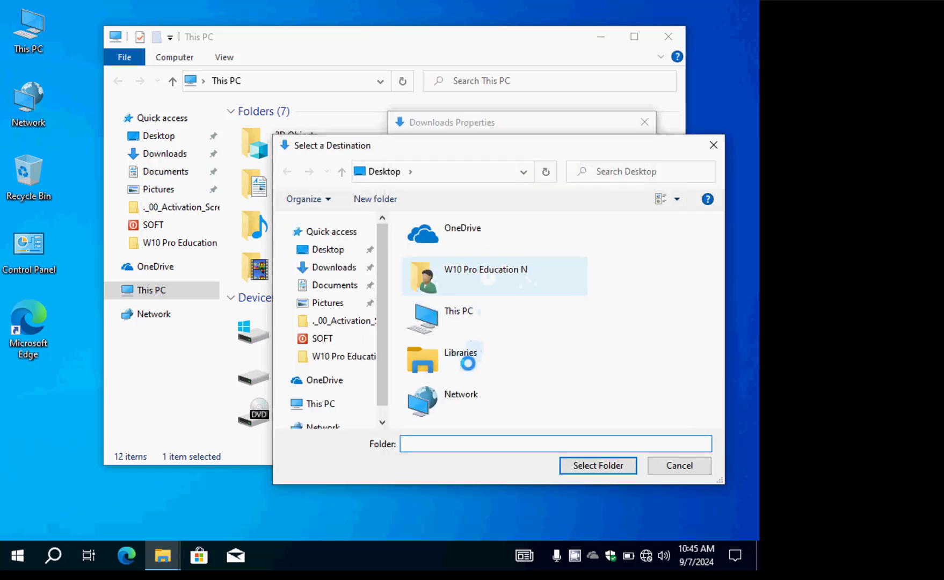
pyautogui.doubleClick(434, 310)
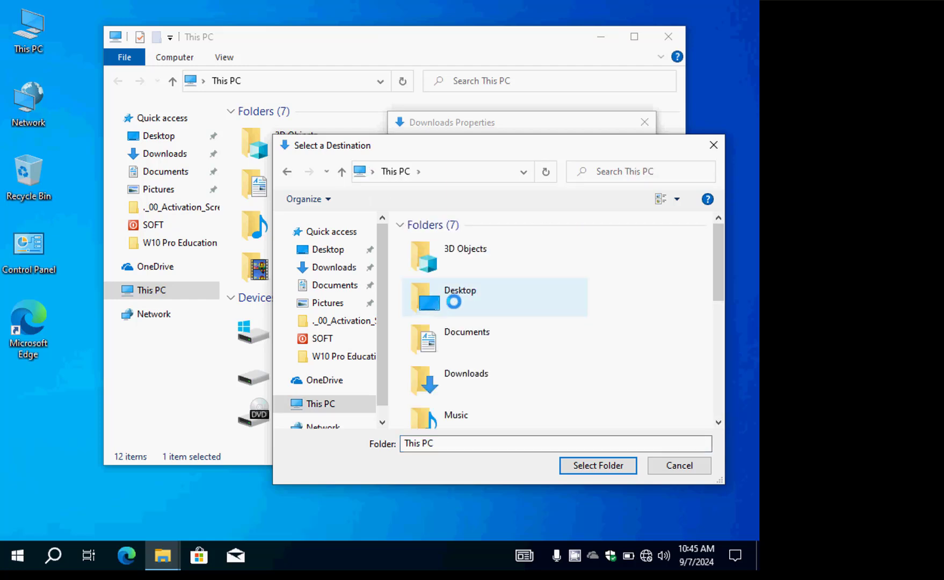
pyautogui.scroll(-6, 467, 337)
pyautogui.doubleClick(472, 368)
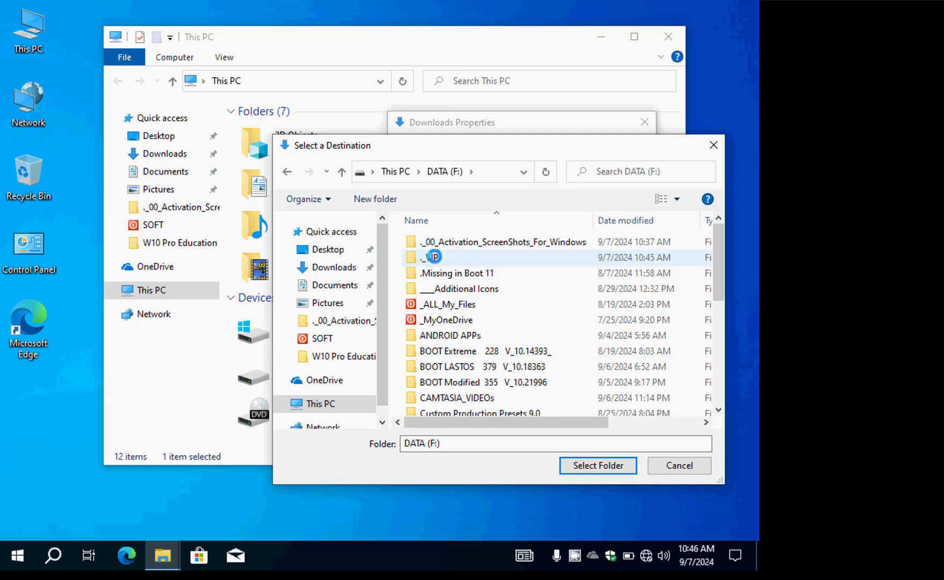
pyautogui.doubleClick(434, 257)
# Create a new folder named Downloads inside ._VIP, beside the Desktop folder.
pyautogui.rightClick(439, 322)
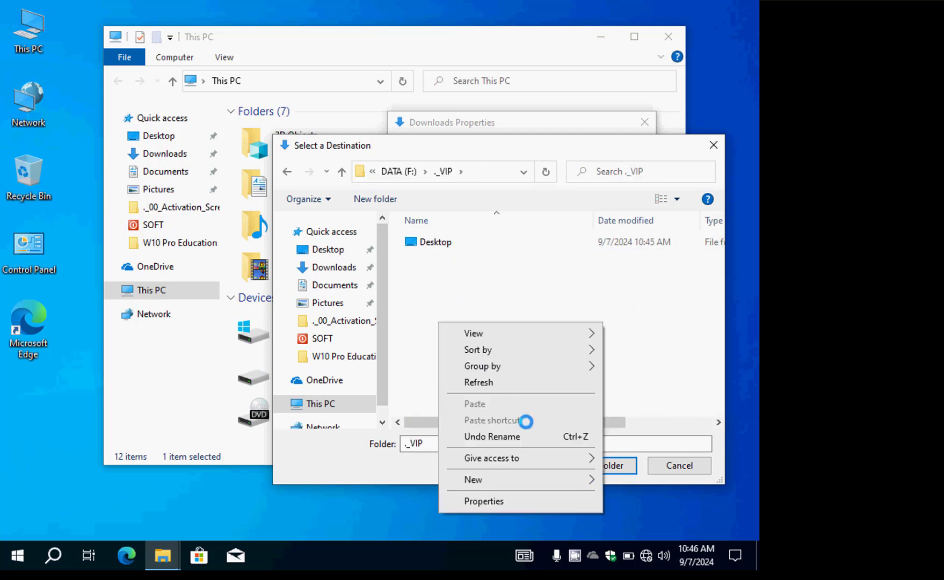
pyautogui.moveTo(546, 480)
pyautogui.click(405, 388)
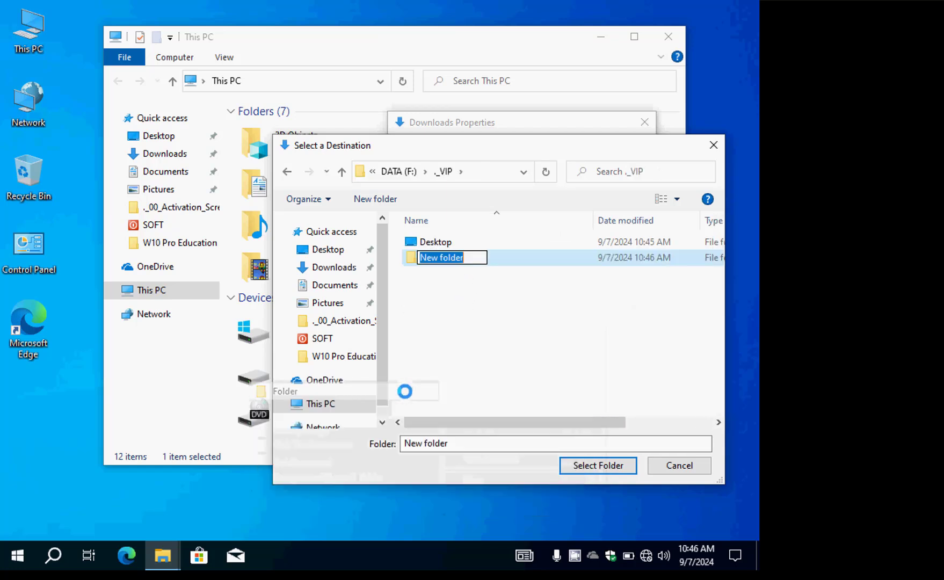
pyautogui.write('Downloads')
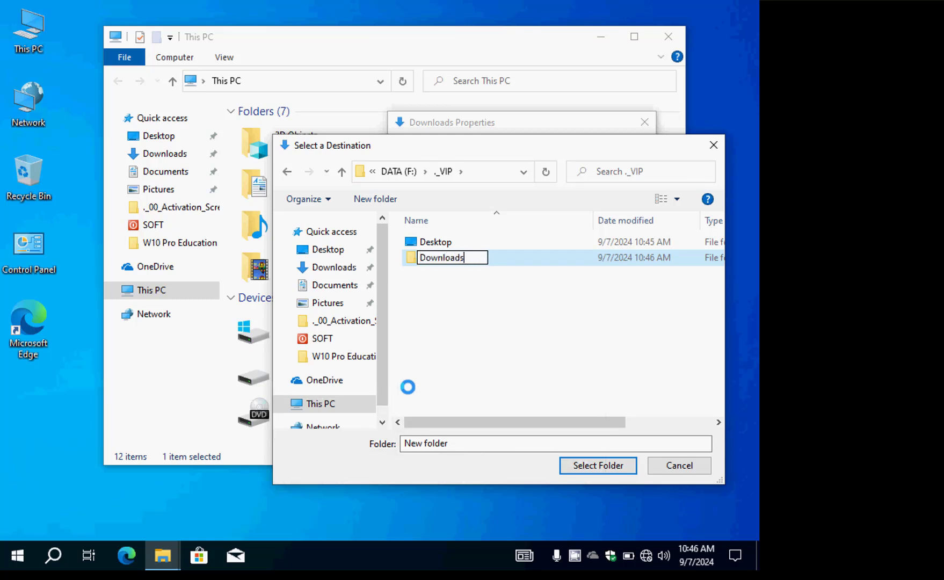
pyautogui.press('Return')
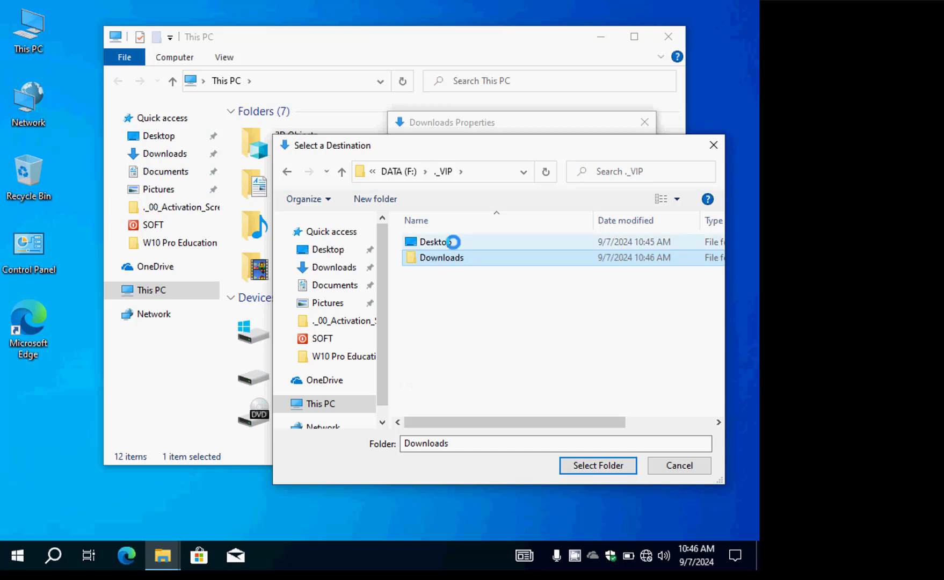
# Set the Downloads folder's location to F:\._VIP\Downloads, moving all existing files there, and close its properties.
pyautogui.doubleClick(460, 258)
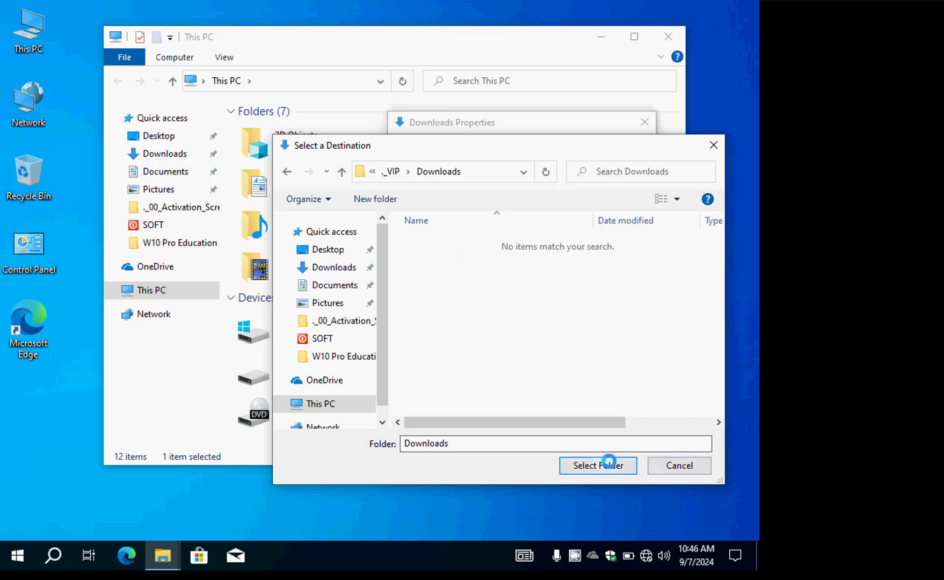
pyautogui.click(611, 461)
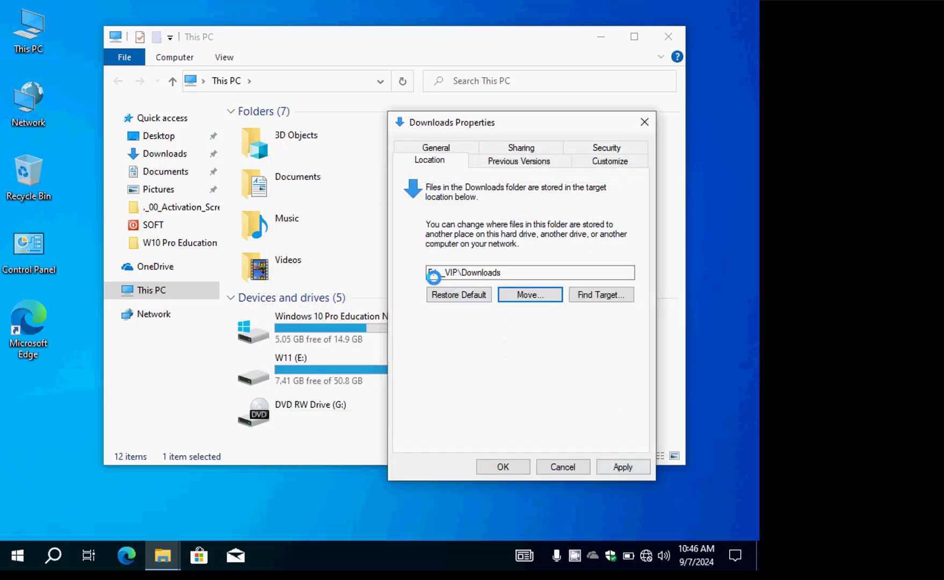
pyautogui.click(623, 464)
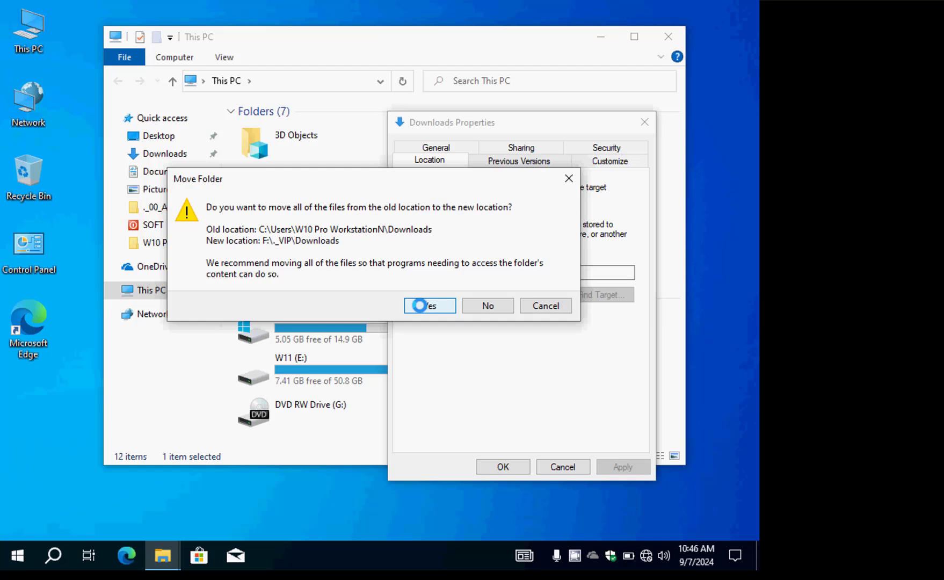
pyautogui.click(419, 305)
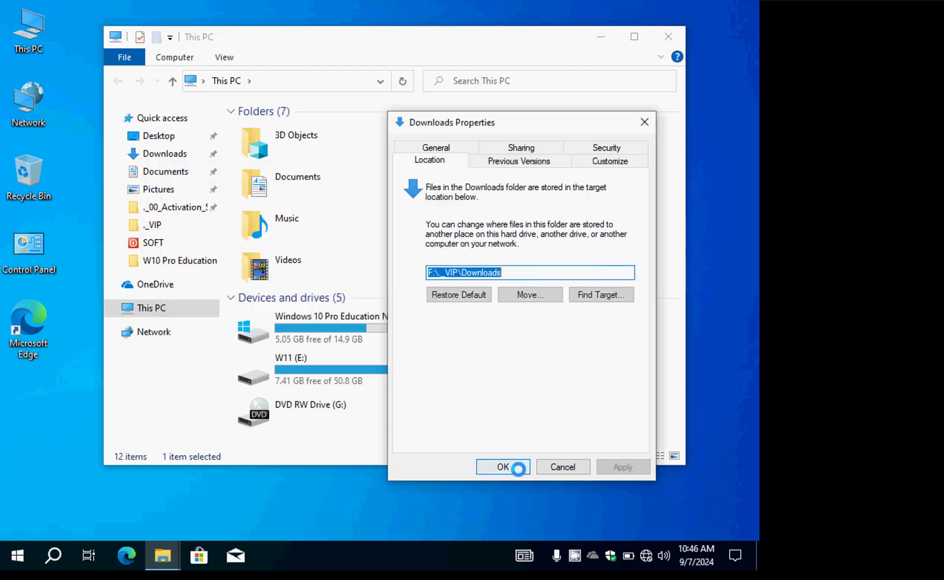
pyautogui.click(503, 466)
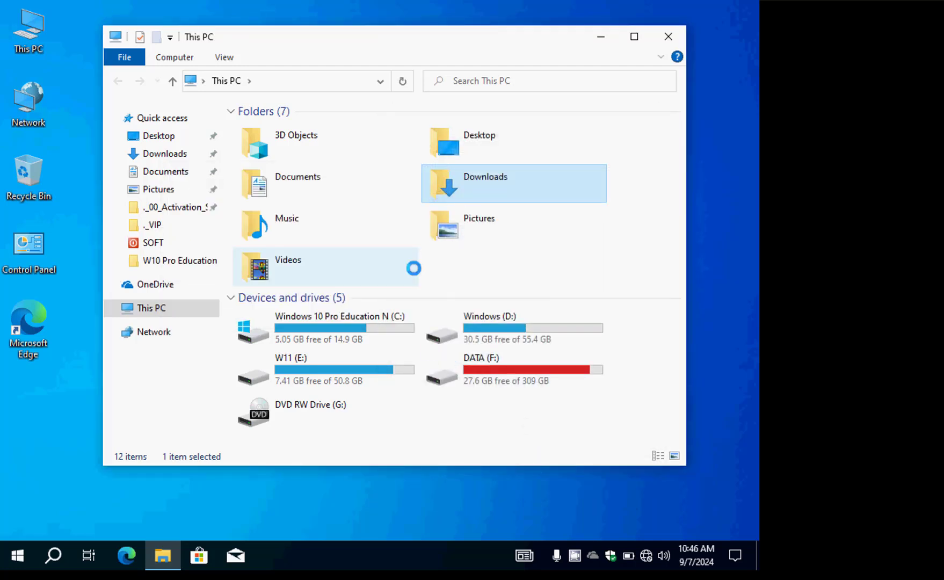
# Open the location settings in the Documents folder's properties.
pyautogui.click(301, 186)
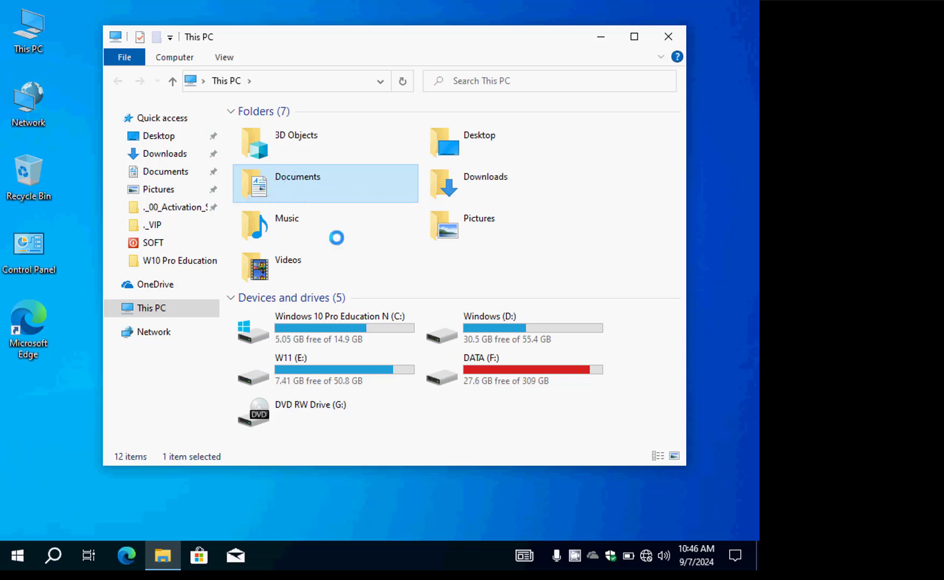
pyautogui.rightClick(290, 180)
pyautogui.click(360, 394)
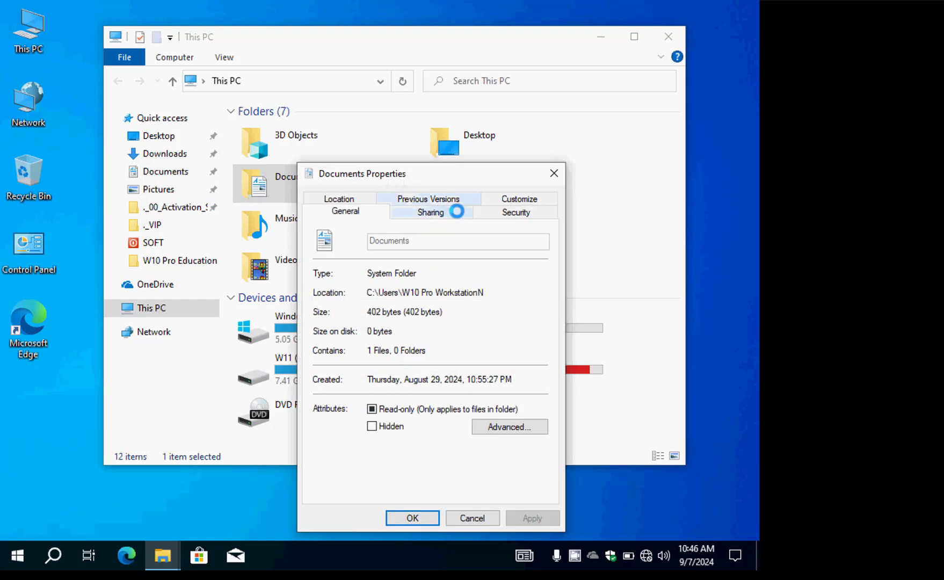
pyautogui.click(352, 200)
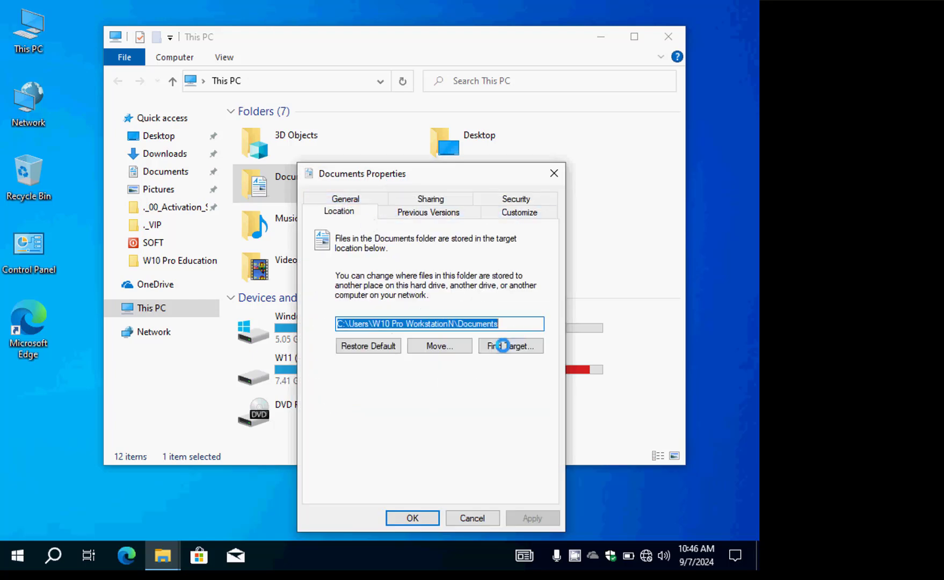
# Start moving the Documents folder and browse to the ._VIP folder on DATA (F:) as the destination.
pyautogui.click(451, 346)
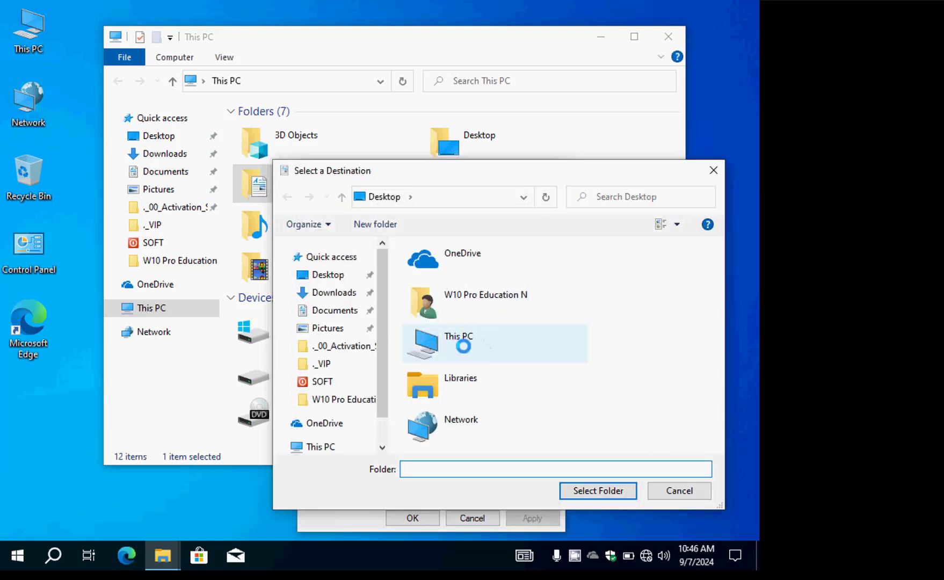
pyautogui.doubleClick(456, 337)
pyautogui.scroll(-5, 469, 371)
pyautogui.doubleClick(467, 388)
pyautogui.doubleClick(439, 283)
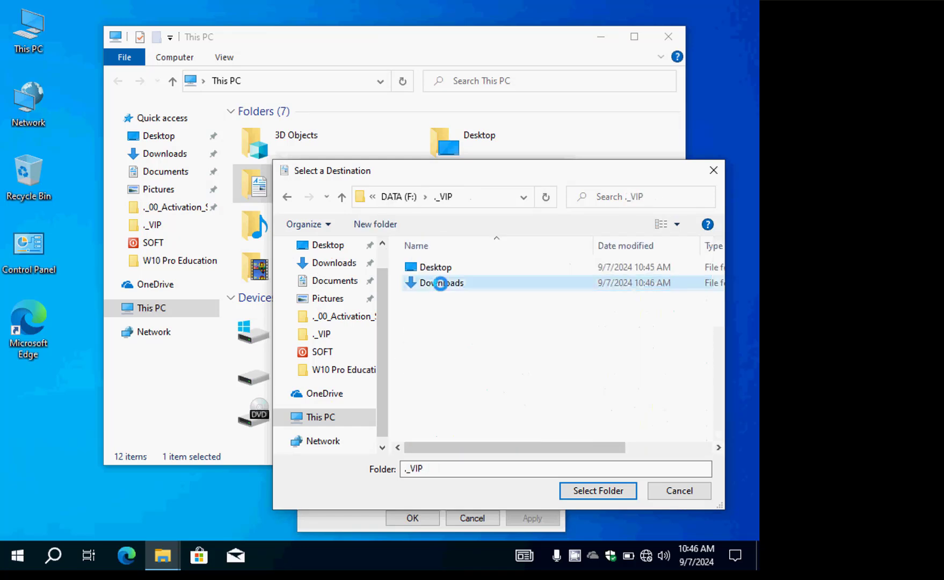
# Create a new folder named Documents inside ._VIP, beside the Desktop and Downloads folders.
pyautogui.rightClick(466, 370)
pyautogui.moveTo(609, 335)
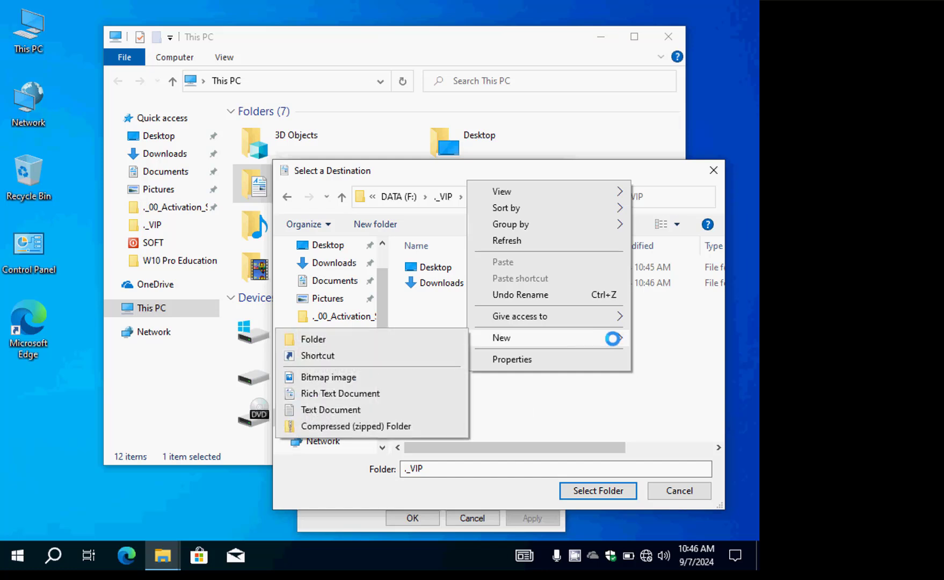
pyautogui.click(455, 340)
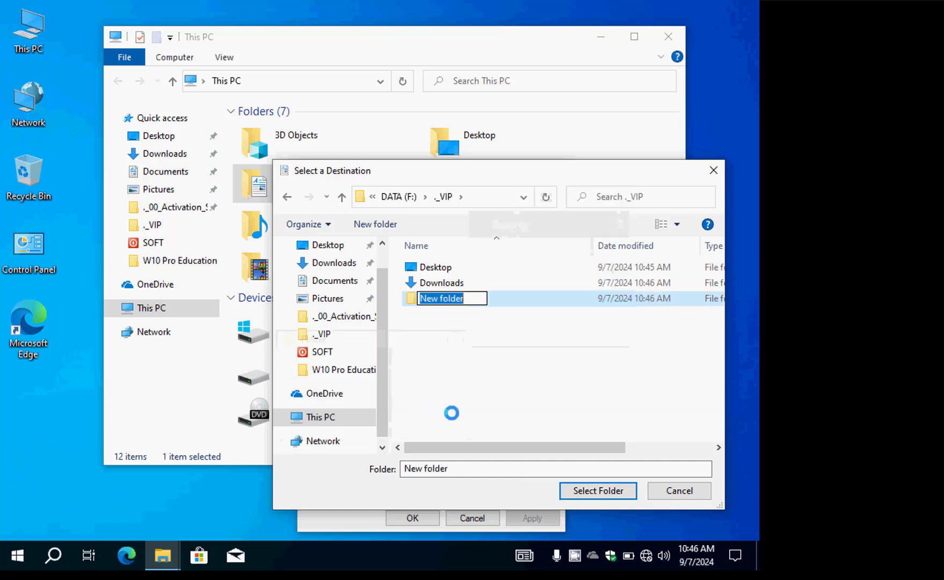
pyautogui.write('Document')
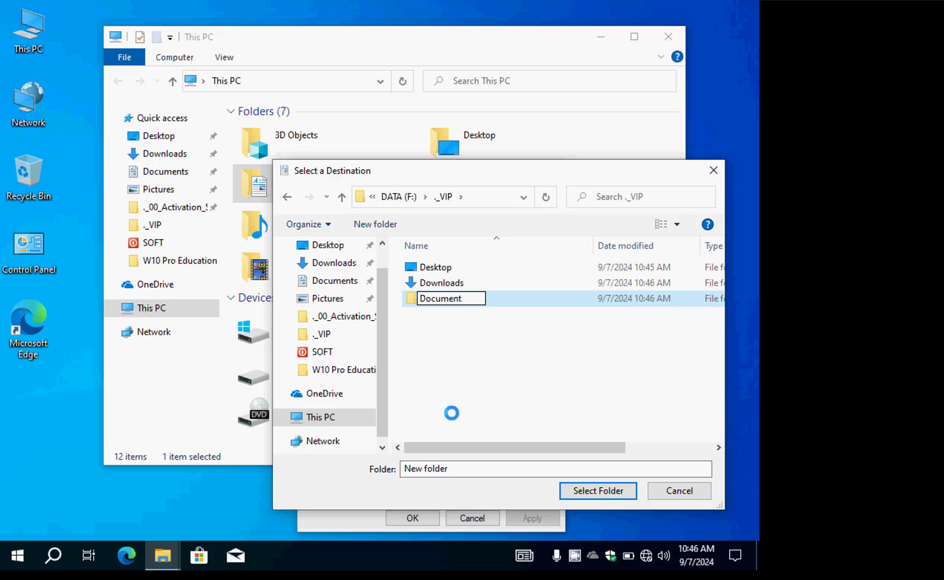
pyautogui.press('Return')
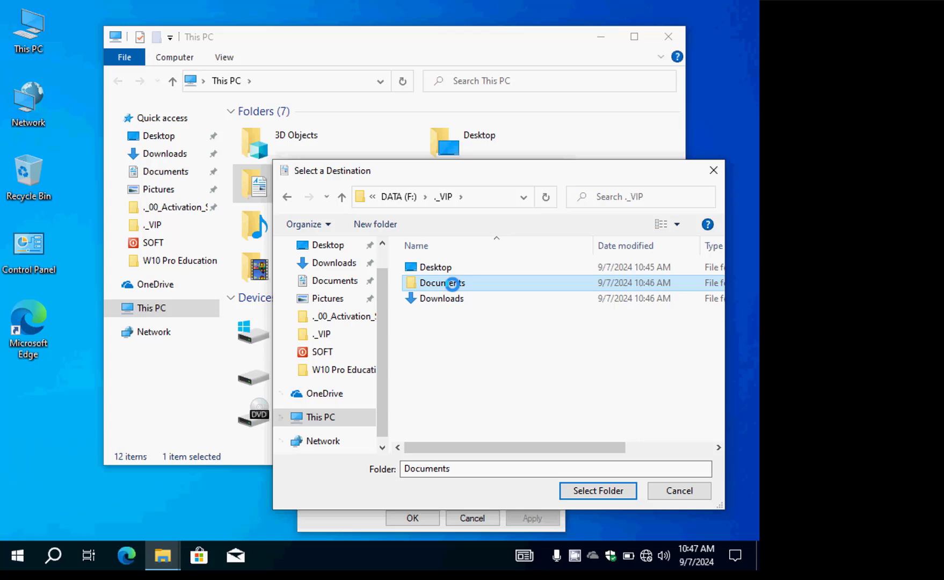
# Set the Documents folder's location to F:\._VIP\Documents, moving all existing files there, and close its properties.
pyautogui.doubleClick(453, 283)
pyautogui.click(597, 490)
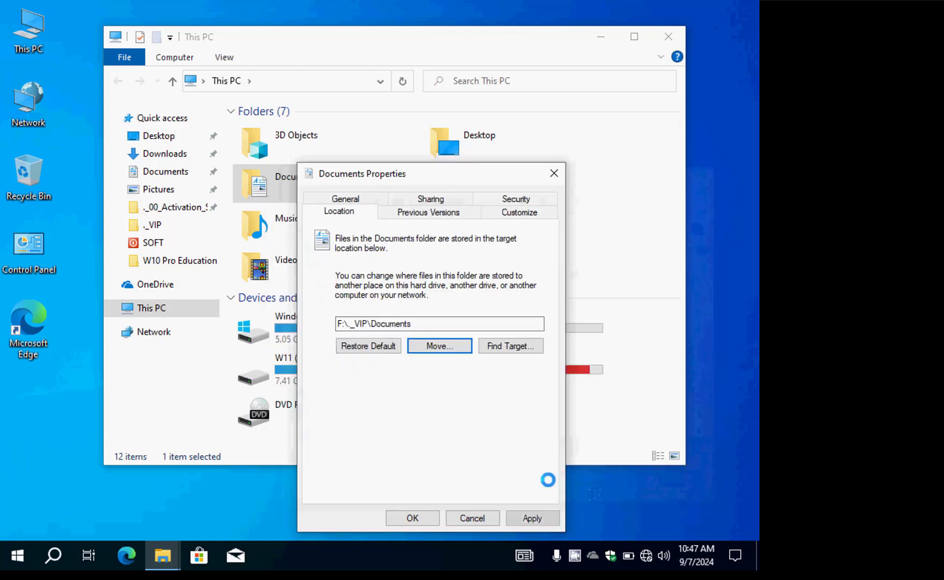
pyautogui.click(532, 516)
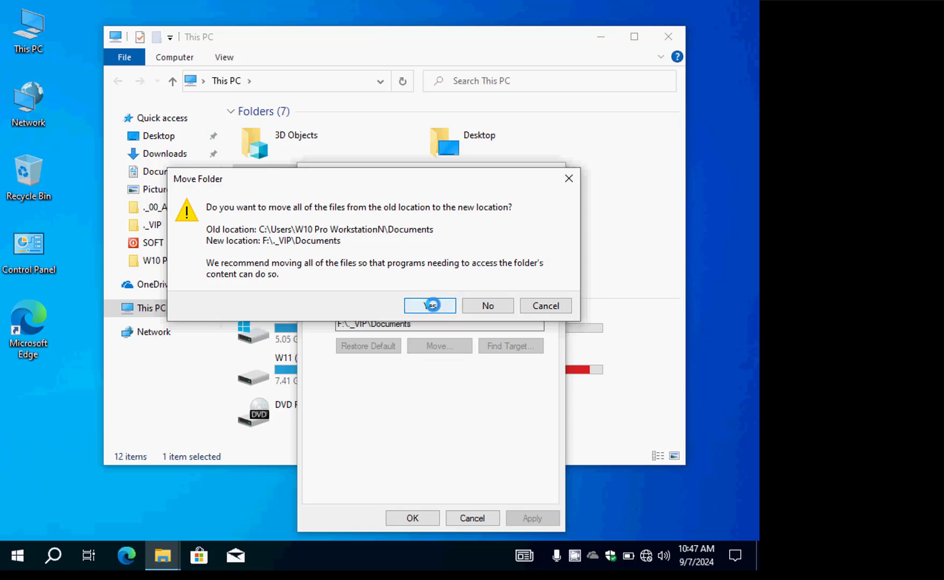
pyautogui.click(431, 304)
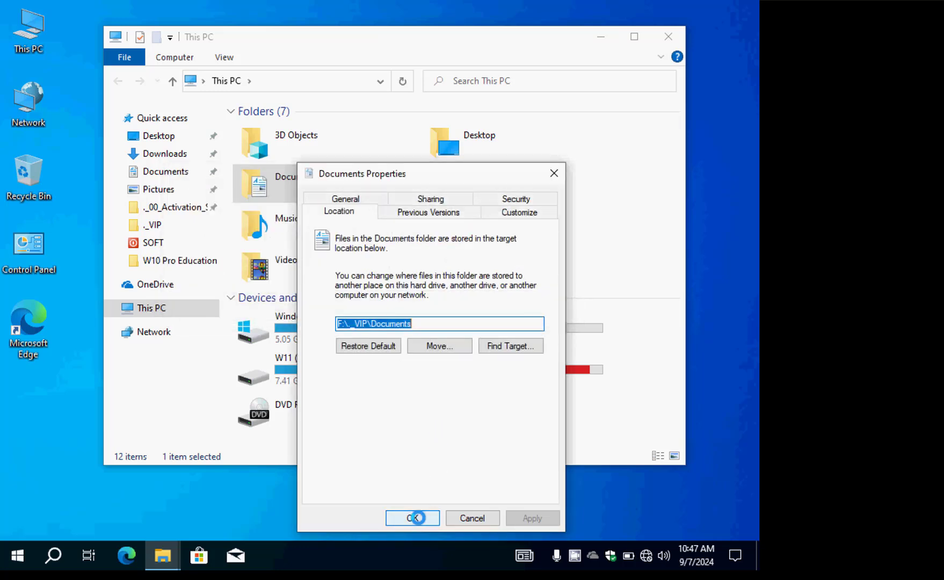
pyautogui.click(417, 518)
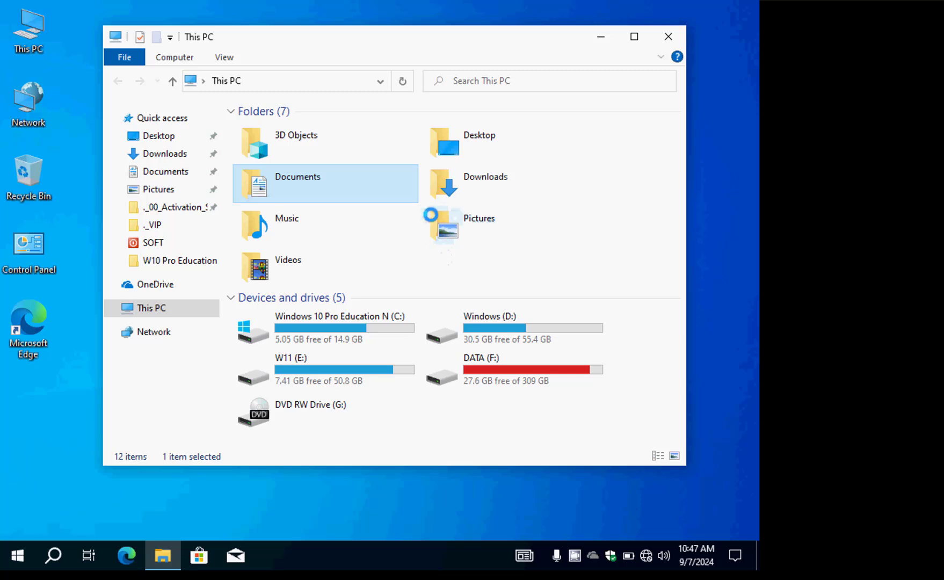
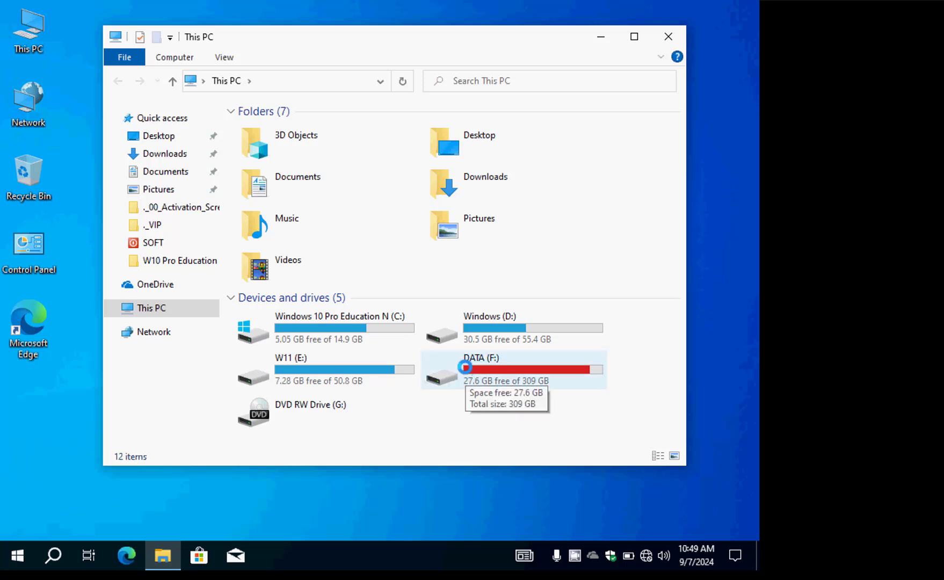
# Open the Desktop folder inside ._VIP on DATA (F:), move its window aside to expose the desktop, and show its full path.
pyautogui.doubleClick(465, 366)
pyautogui.click(261, 142)
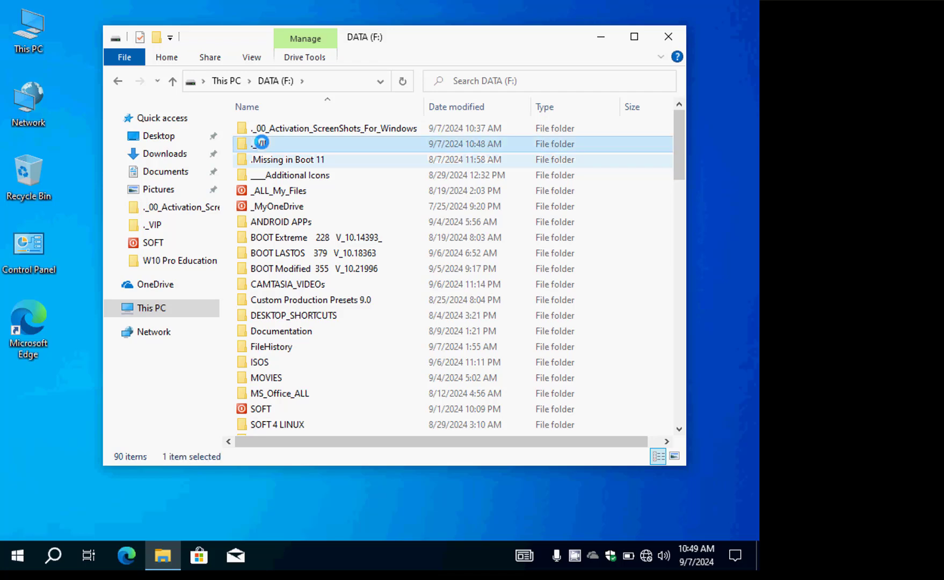
pyautogui.doubleClick(261, 143)
pyautogui.doubleClick(273, 130)
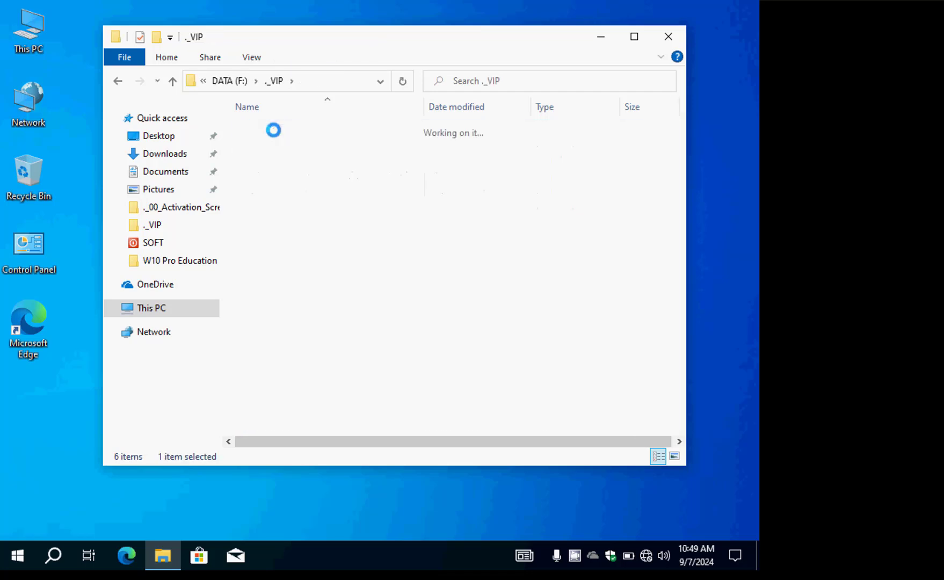
pyautogui.moveTo(211, 38); pyautogui.dragTo(488, 41)
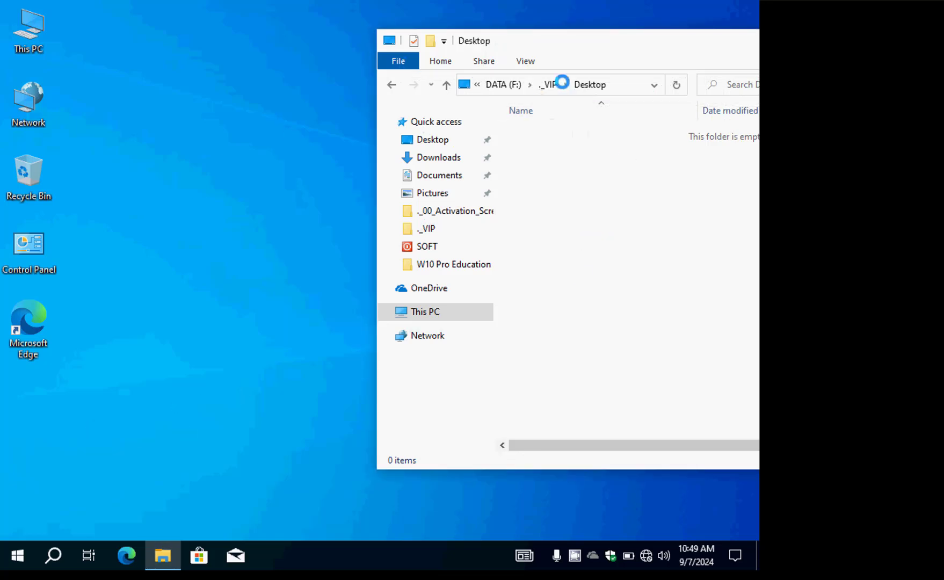
pyautogui.click(617, 85)
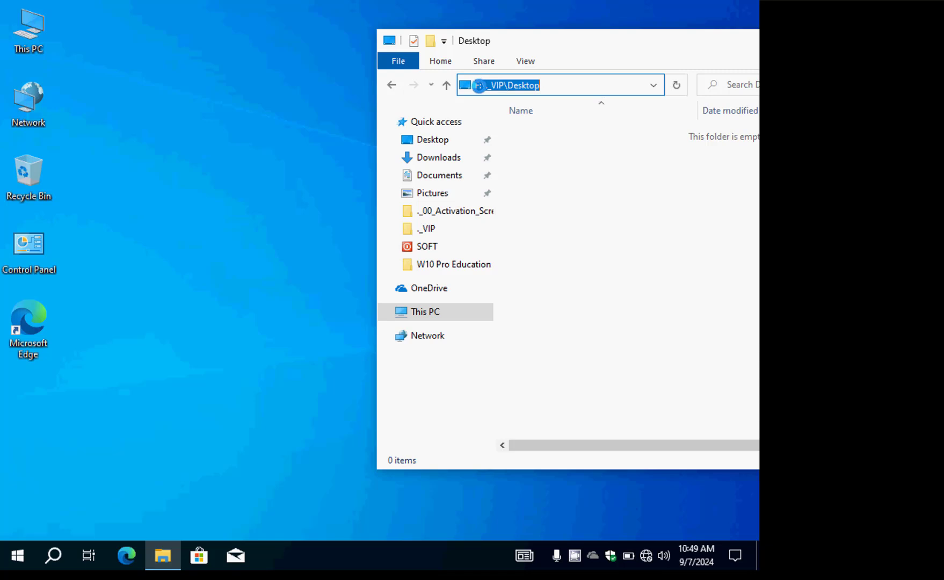
pyautogui.click(479, 85)
# Open This PC in a second window to look at the Windows 10 Pro Education N (C:) drive, and close it.
pyautogui.doubleClick(28, 28)
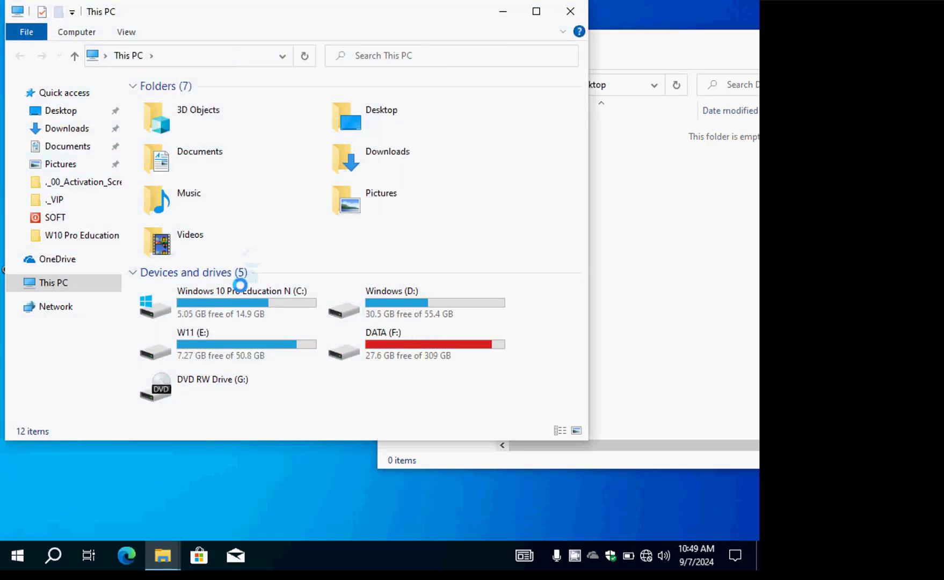
pyautogui.click(228, 290)
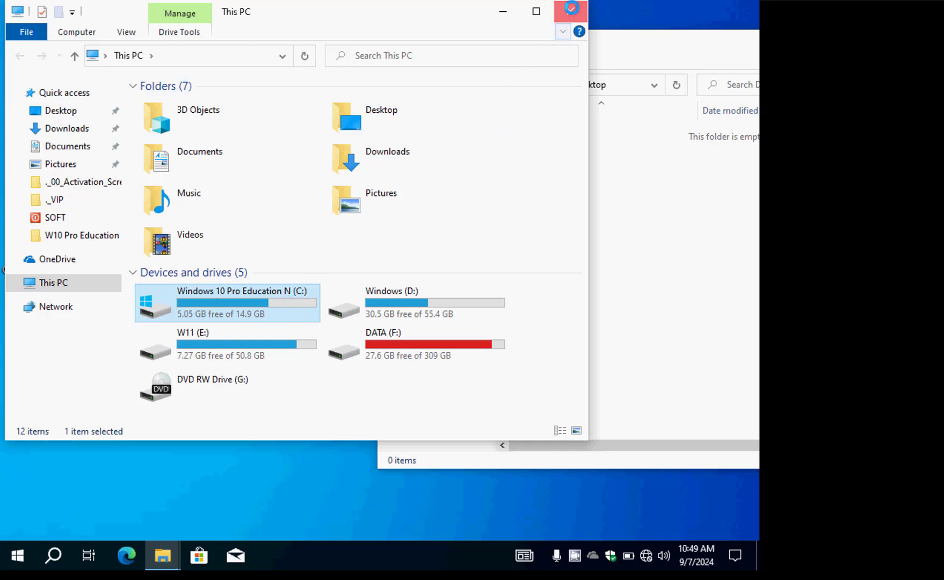
pyautogui.click(570, 10)
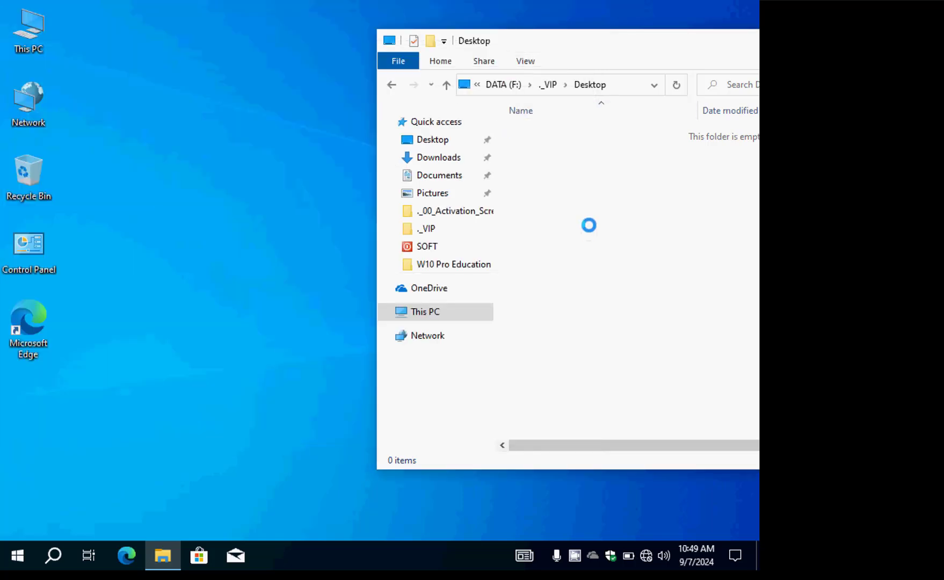
# Create a new text document directly on the desktop beside the open F:\._VIP\Desktop window.
pyautogui.click(610, 85)
pyautogui.click(563, 203)
pyautogui.rightClick(149, 131)
pyautogui.moveTo(217, 254)
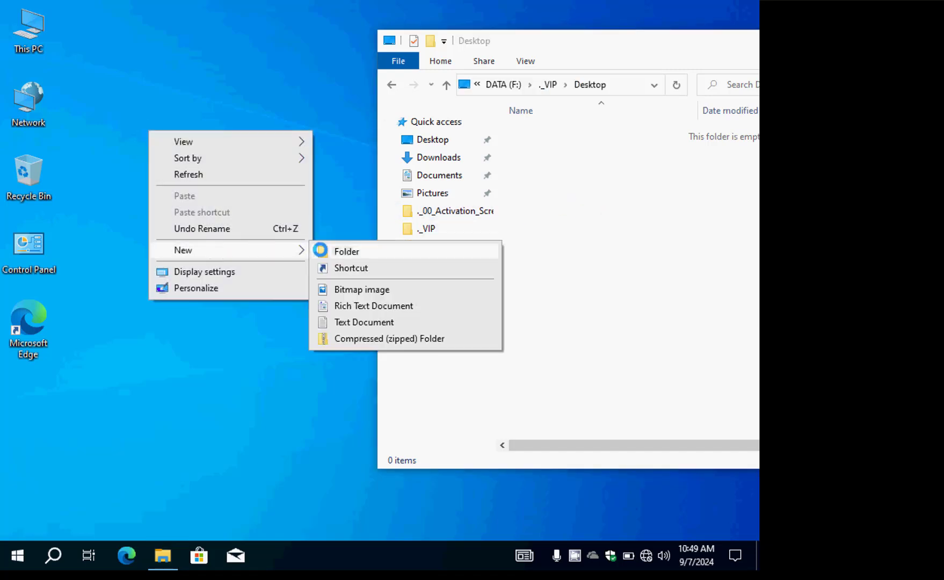
pyautogui.click(329, 322)
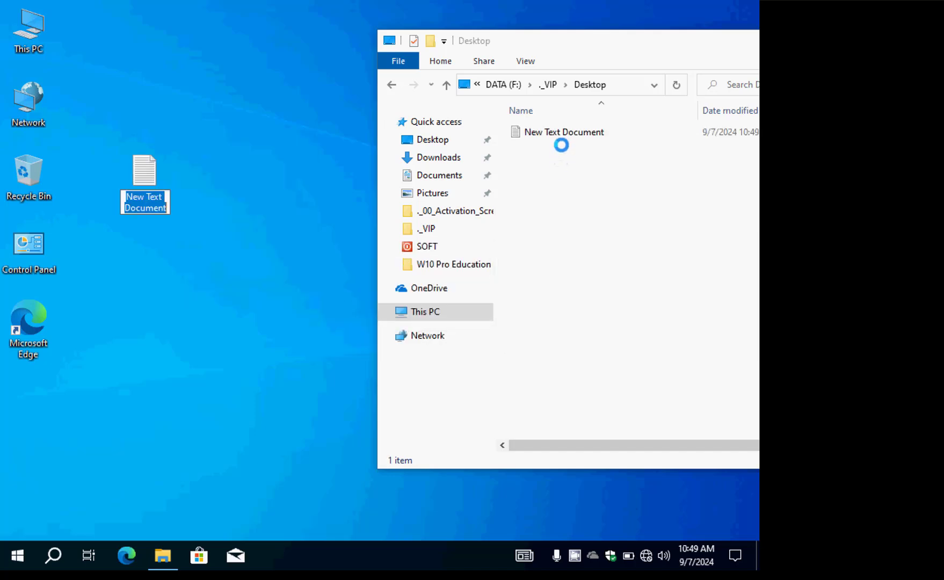
# Create a new folder on the desktop with the default name and show the full path of the open Desktop folder.
pyautogui.rightClick(117, 321)
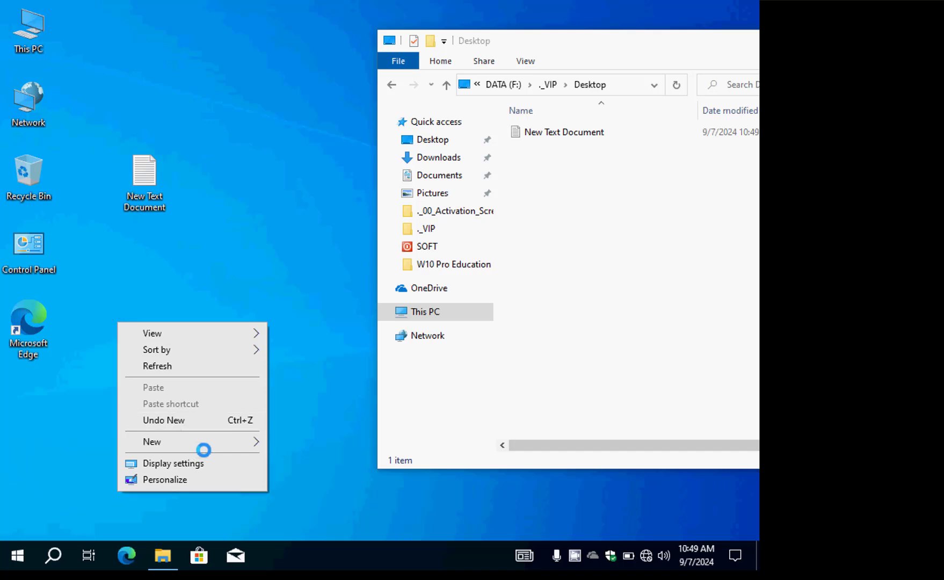
pyautogui.moveTo(234, 440)
pyautogui.click(273, 442)
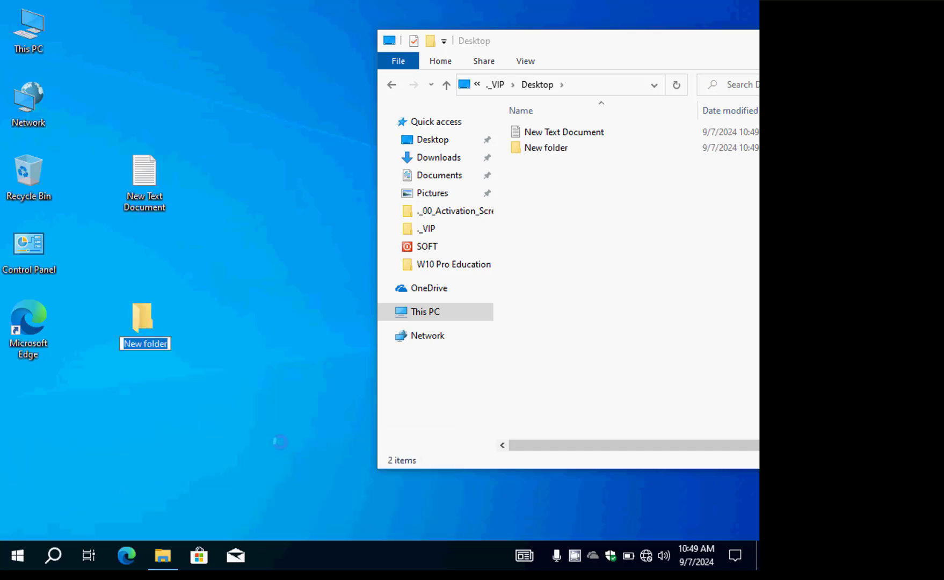
pyautogui.press('Return')
pyautogui.click(600, 246)
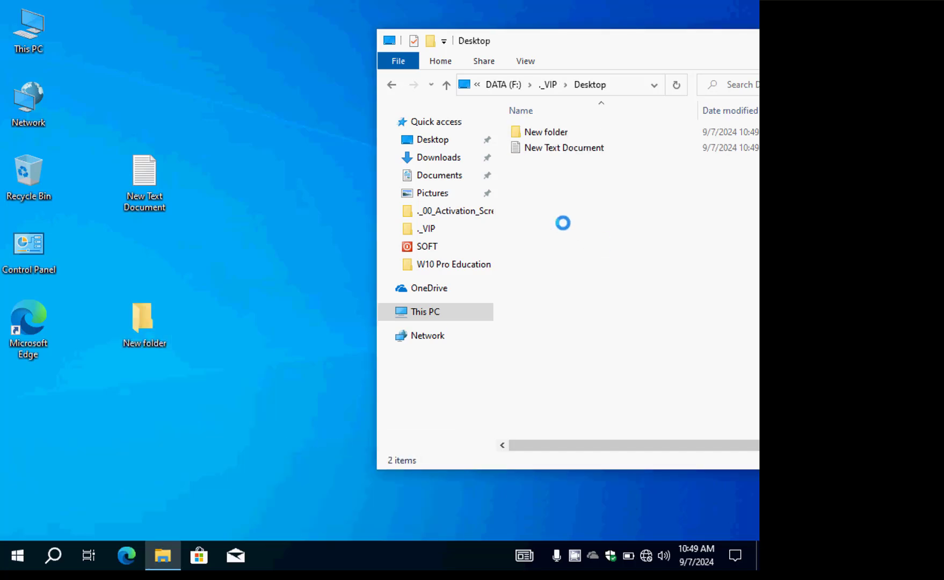
pyautogui.click(610, 85)
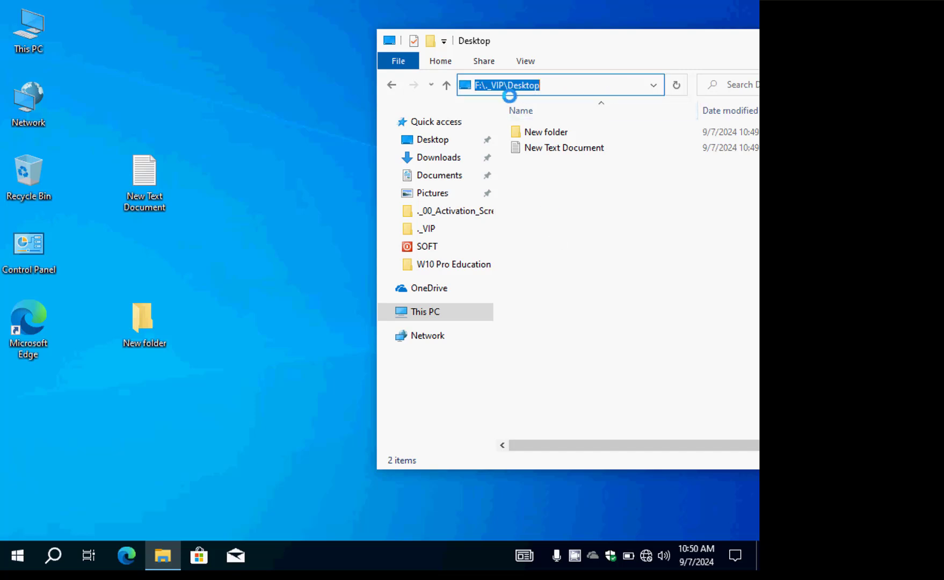
pyautogui.click(485, 86)
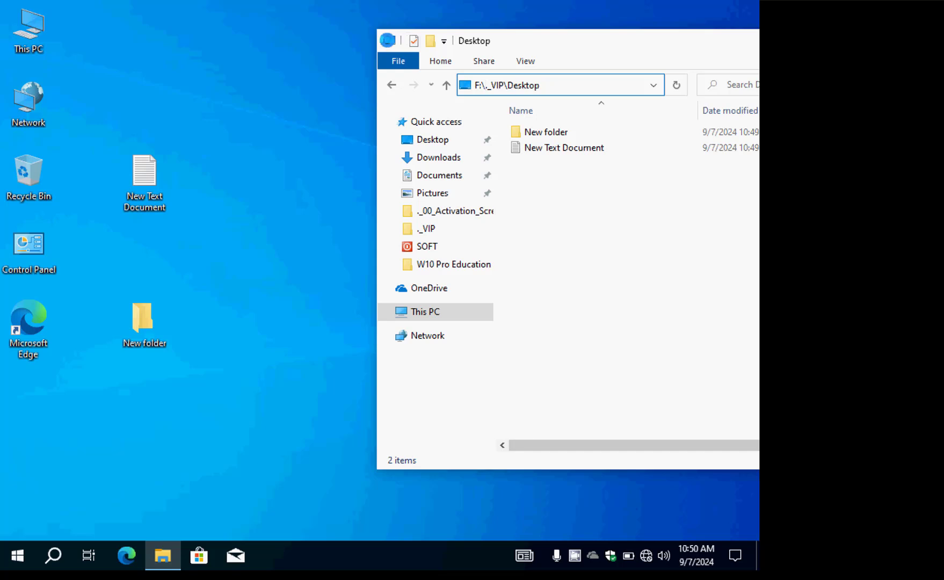
# Open Documents from This PC in a second window and create a new text document in it.
pyautogui.click(29, 28)
pyautogui.doubleClick(30, 28)
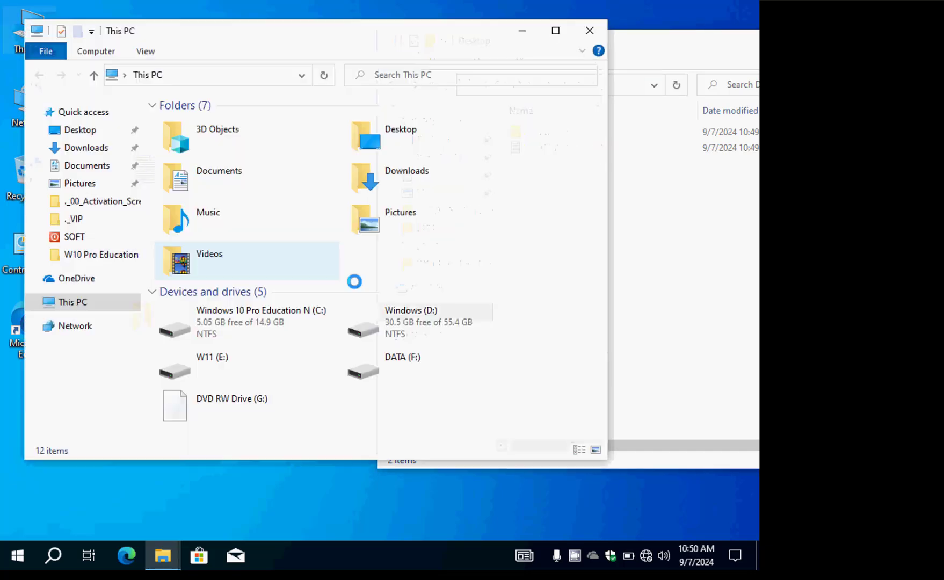
pyautogui.doubleClick(228, 179)
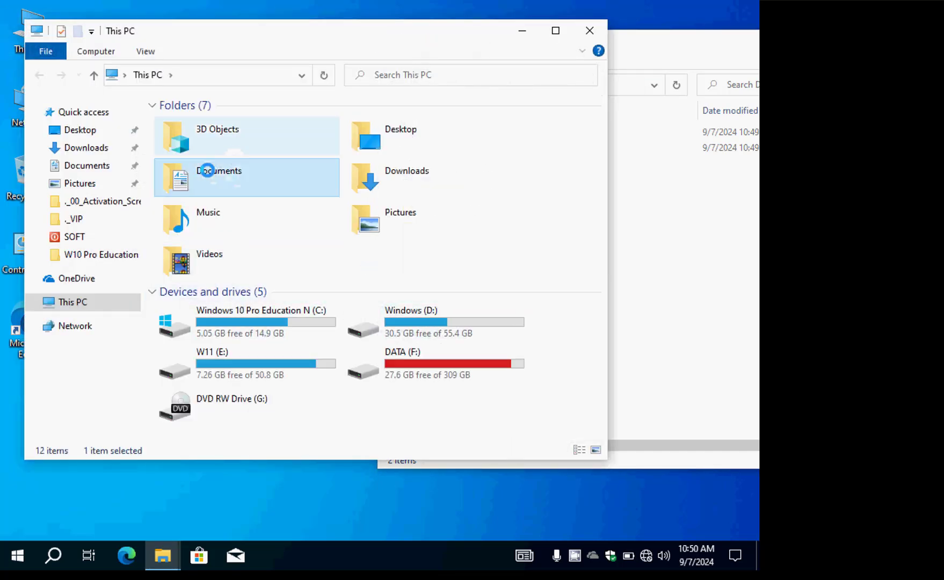
pyautogui.rightClick(207, 169)
pyautogui.moveTo(342, 348)
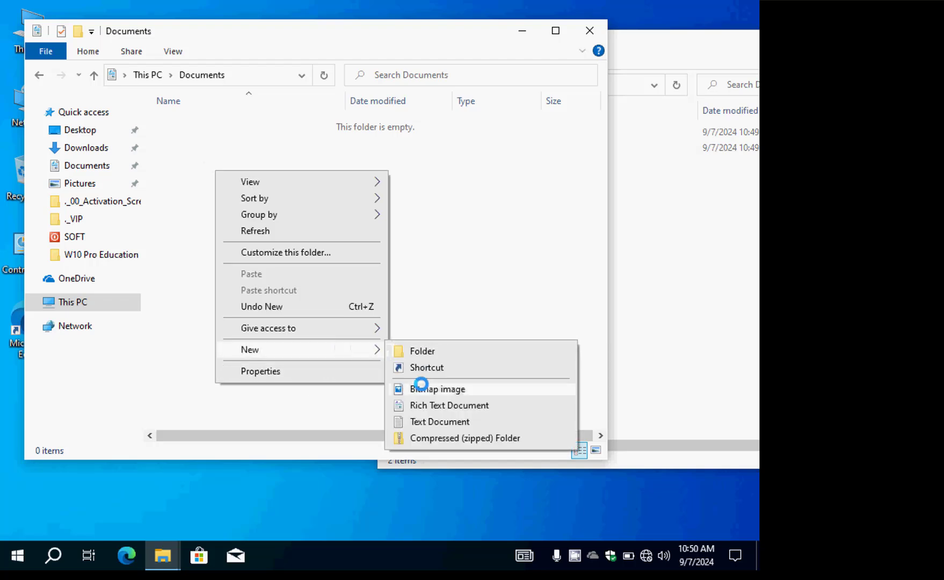
pyautogui.click(404, 419)
# Open the Documents folder inside ._VIP in the other window to check for the new text document, and close both windows.
pyautogui.click(633, 261)
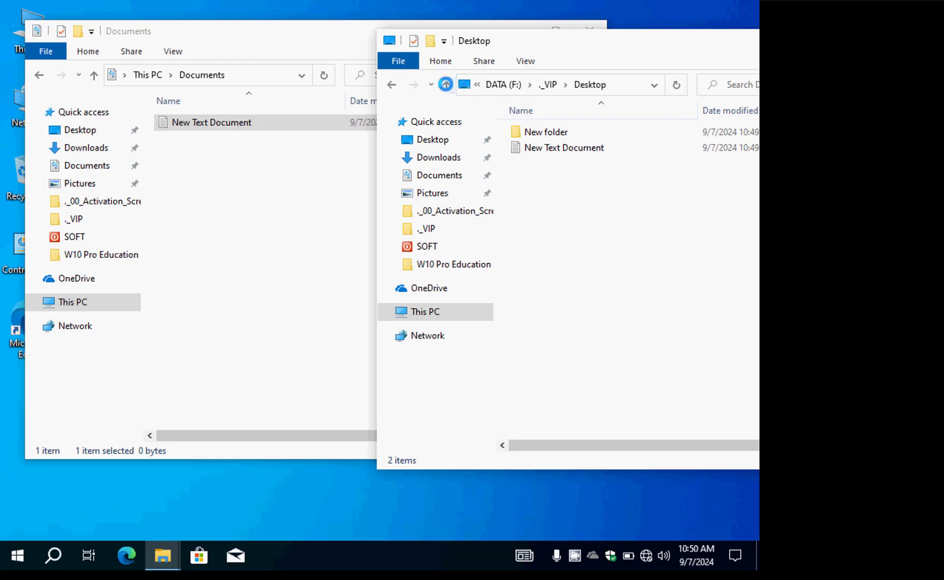
pyautogui.click(446, 84)
pyautogui.doubleClick(559, 147)
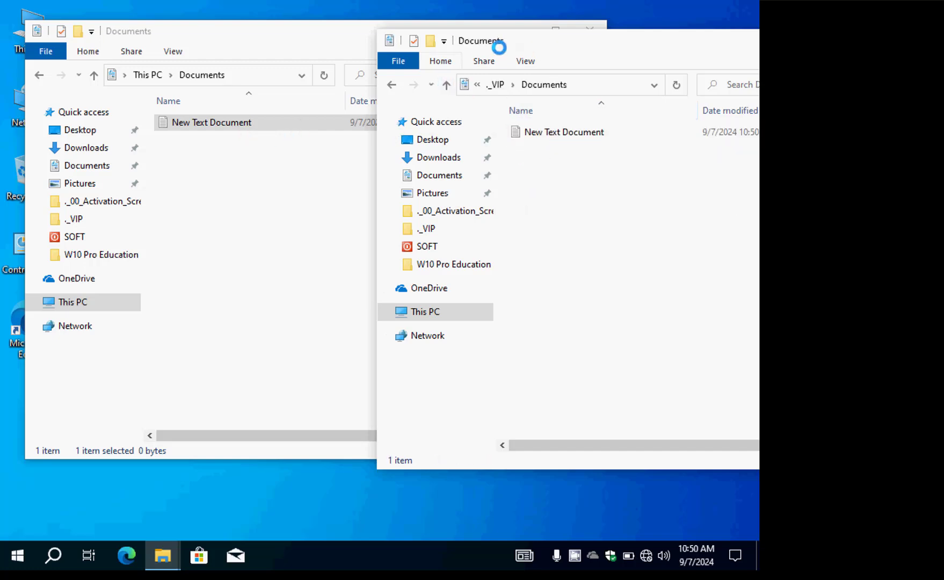
pyautogui.doubleClick(389, 40)
pyautogui.click(589, 30)
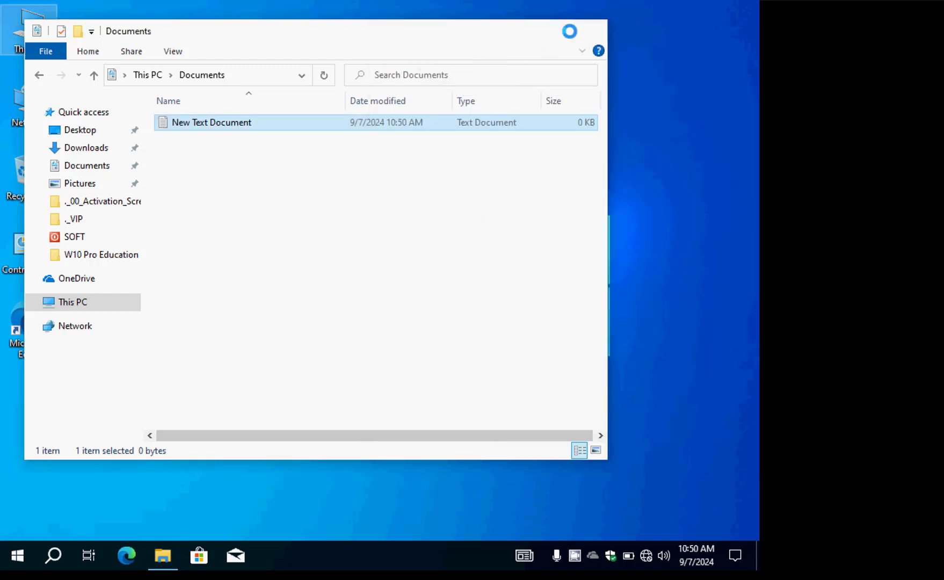
# Move the test text document and new folder from the desktop to the Recycle Bin and empty it permanently.
pyautogui.moveTo(231, 381); pyautogui.dragTo(97, 117)
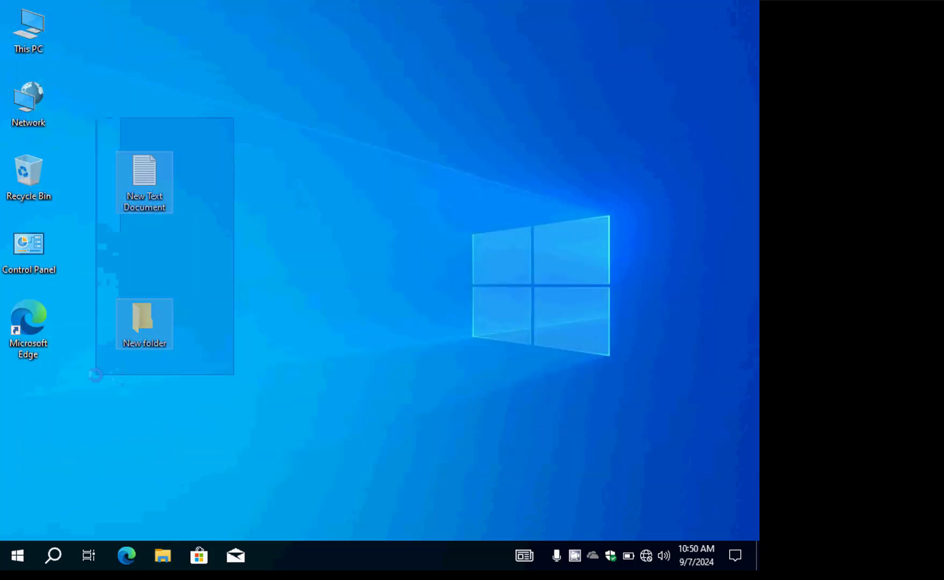
pyautogui.moveTo(146, 172); pyautogui.dragTo(32, 166)
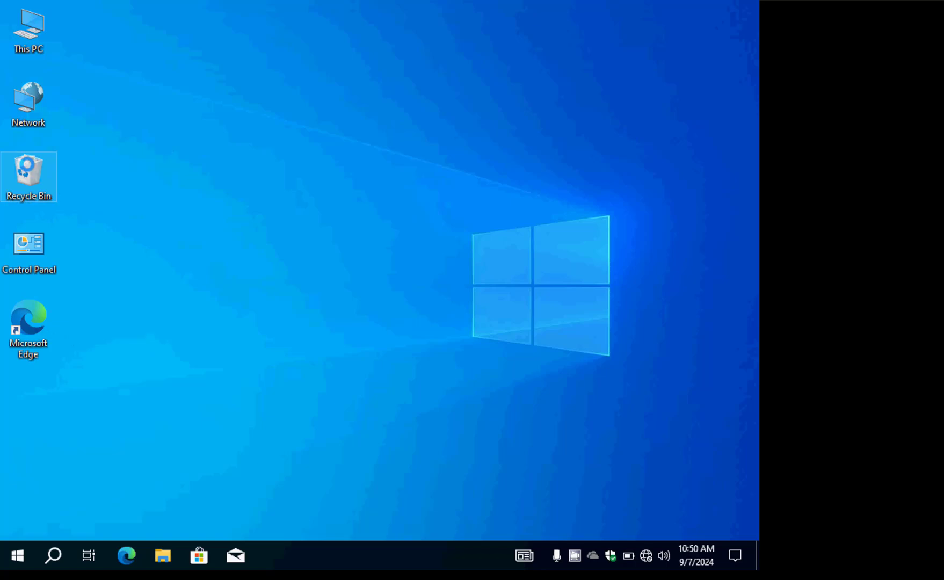
pyautogui.rightClick(16, 157)
pyautogui.click(59, 191)
pyautogui.click(435, 288)
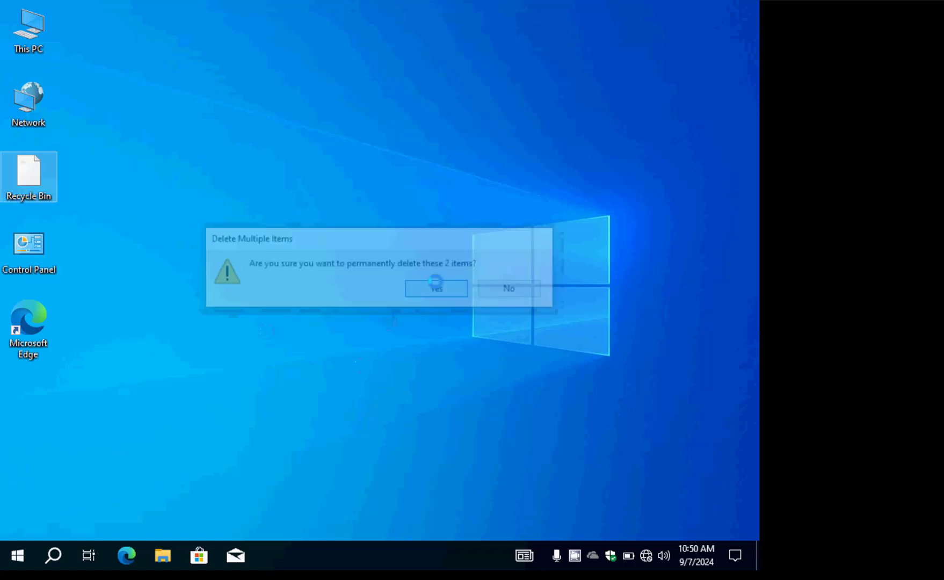
# Open This PC and check the Downloads and Desktop folders for leftover test items.
pyautogui.doubleClick(33, 30)
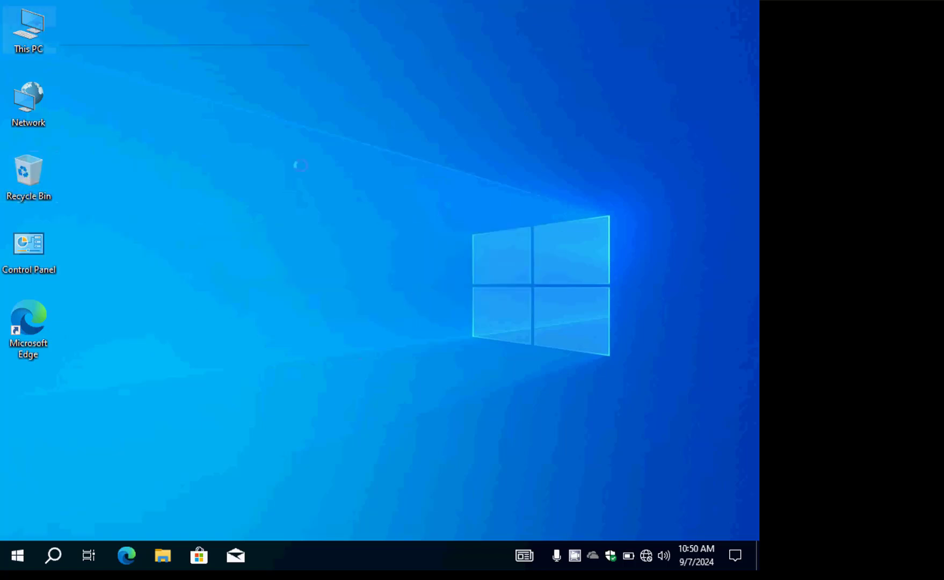
pyautogui.moveTo(467, 37); pyautogui.dragTo(374, 39)
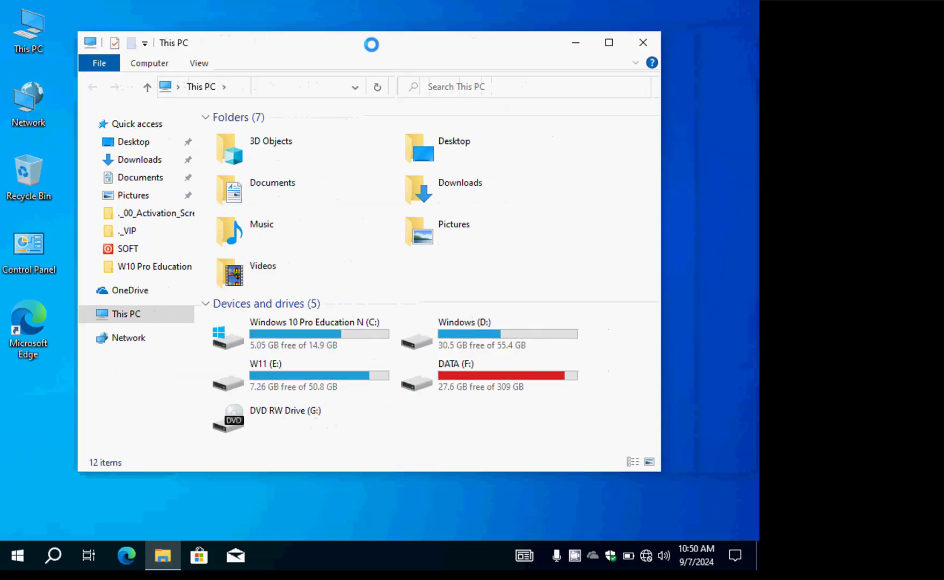
pyautogui.doubleClick(431, 186)
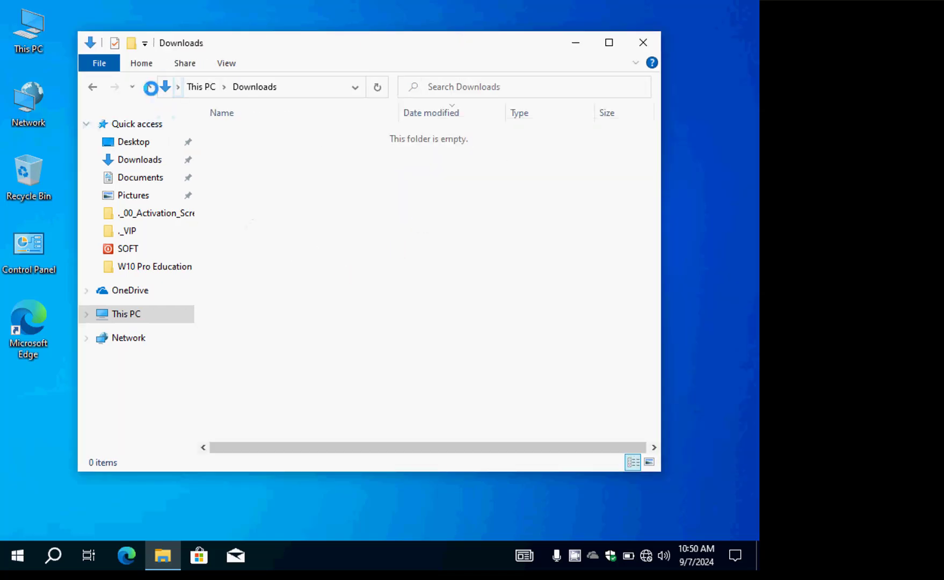
pyautogui.click(147, 86)
pyautogui.doubleClick(455, 143)
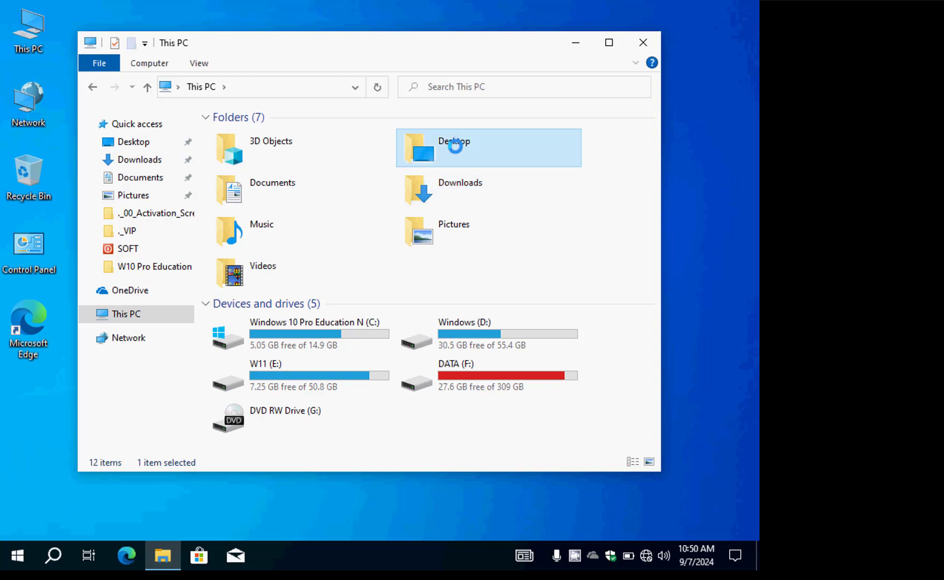
pyautogui.click(147, 87)
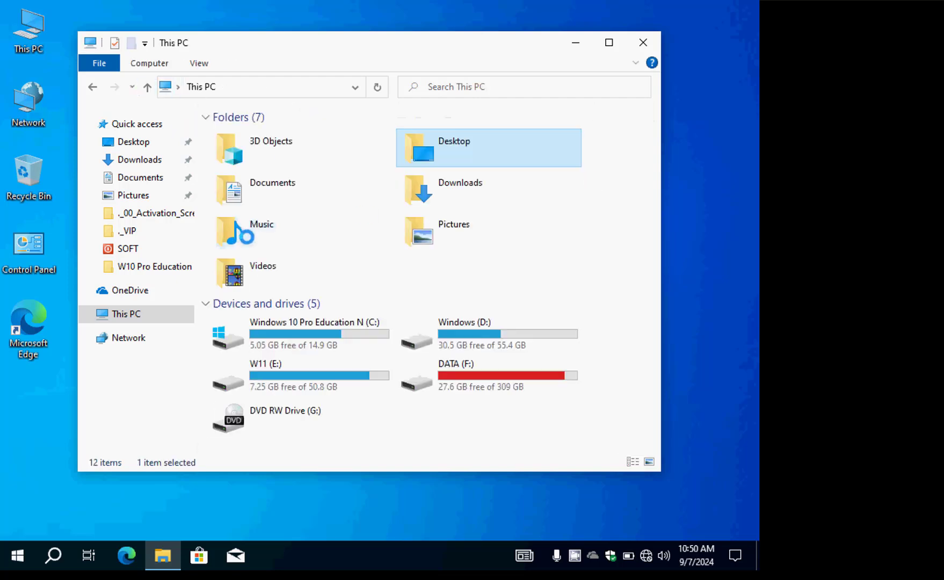
# Delete New Text Document from the Documents folder, empty the Recycle Bin permanently, and close the folder window.
pyautogui.doubleClick(261, 184)
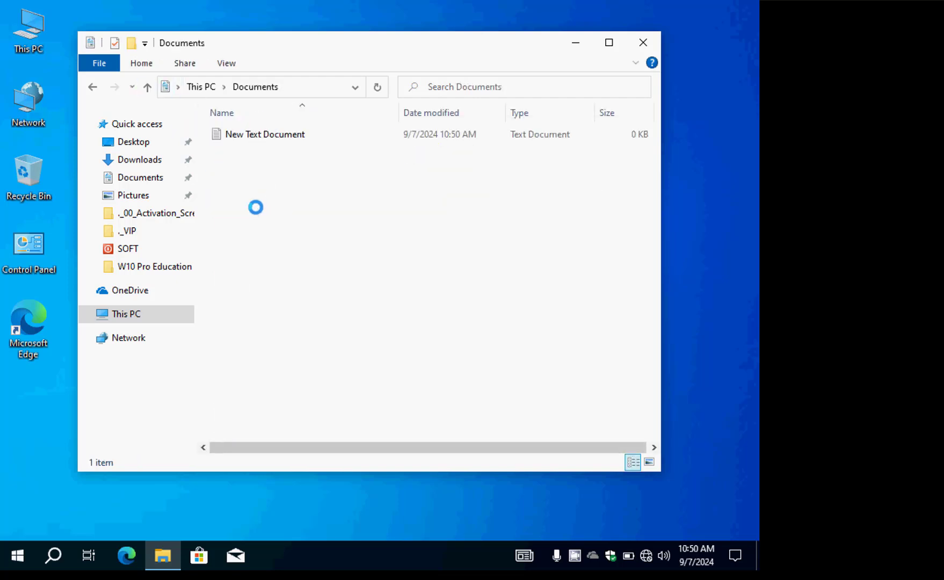
pyautogui.rightClick(236, 132)
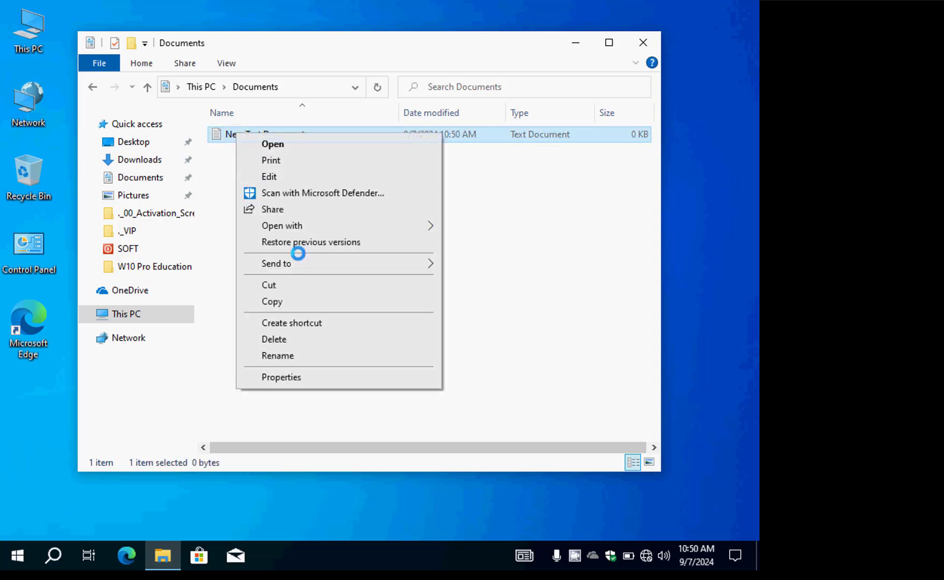
pyautogui.click(297, 336)
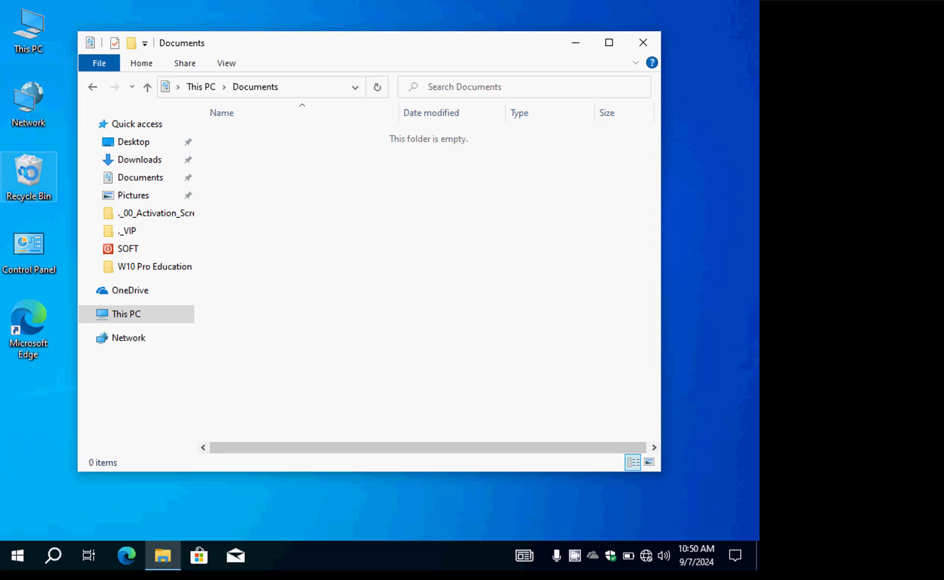
pyautogui.rightClick(28, 176)
pyautogui.click(88, 200)
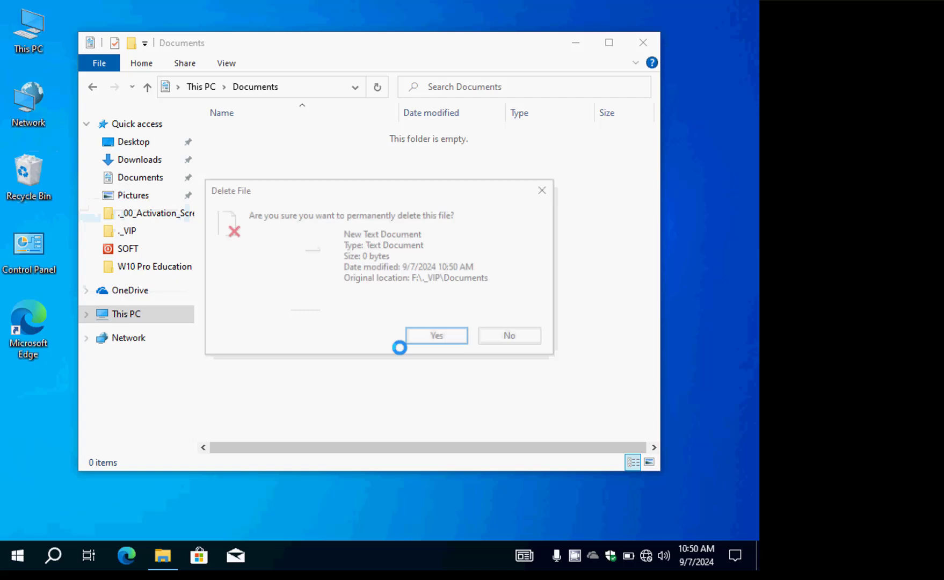
pyautogui.click(436, 336)
pyautogui.click(642, 43)
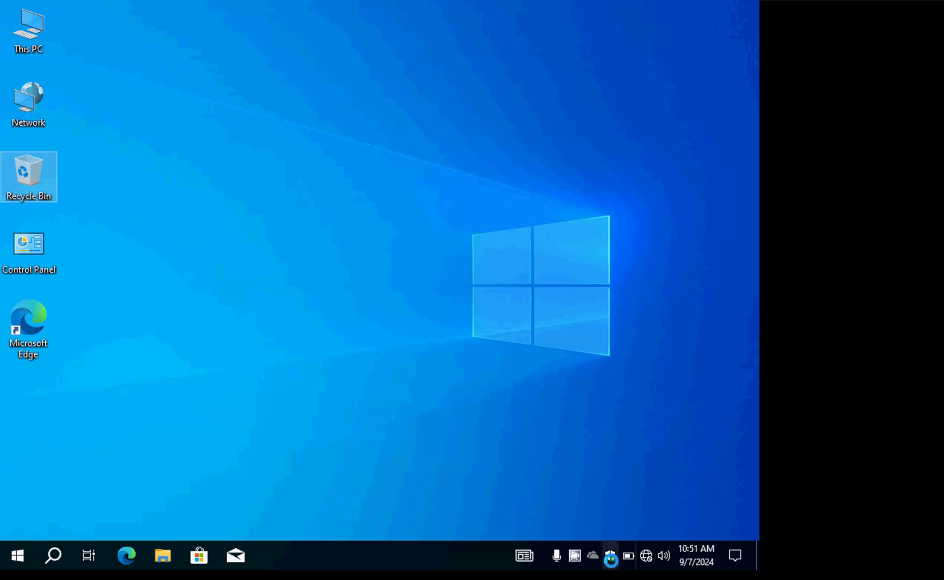
# Switch to Windows Security, turn on Controlled folder access under Ransomware protection, and open the list of protected folders.
pyautogui.click(610, 556)
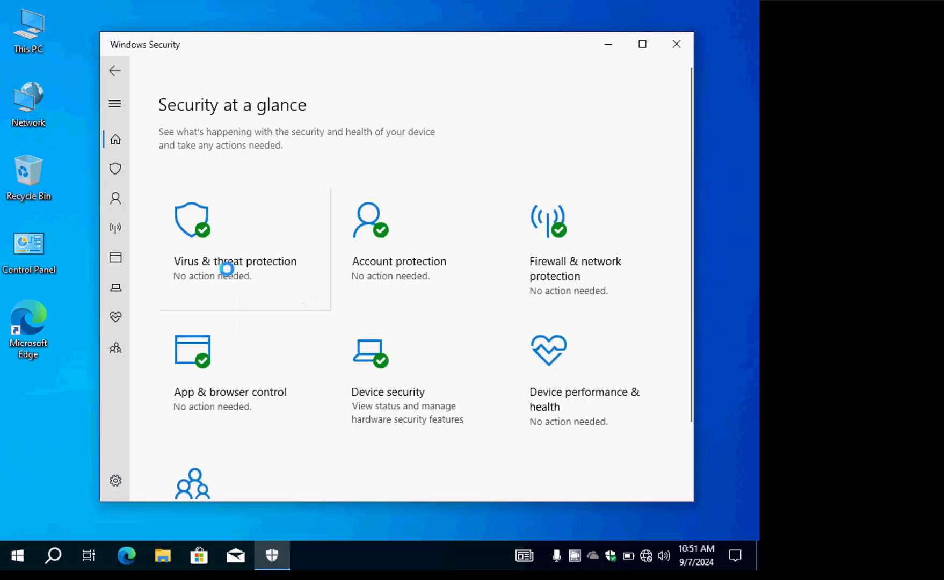
pyautogui.click(113, 170)
pyautogui.scroll(-2, 245, 303)
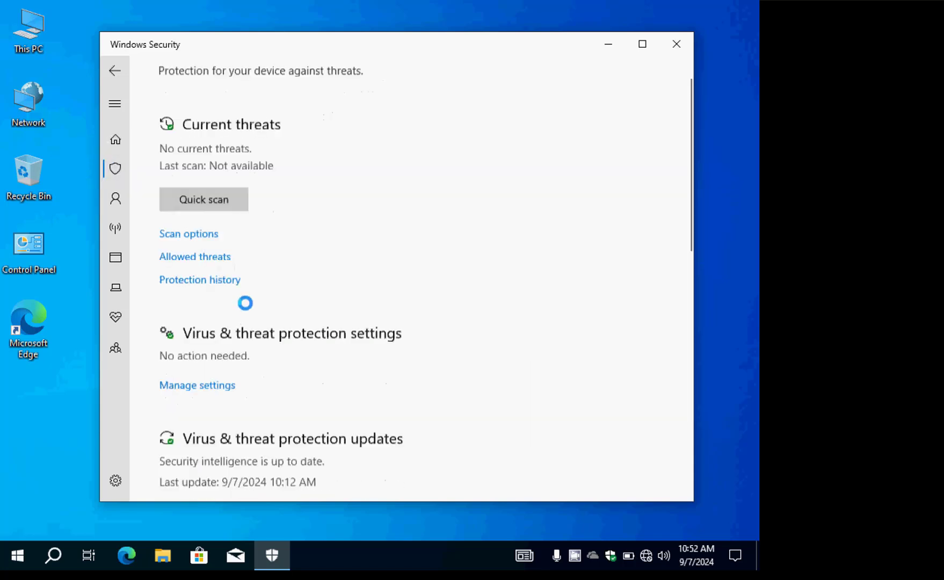
pyautogui.scroll(-5, 245, 303)
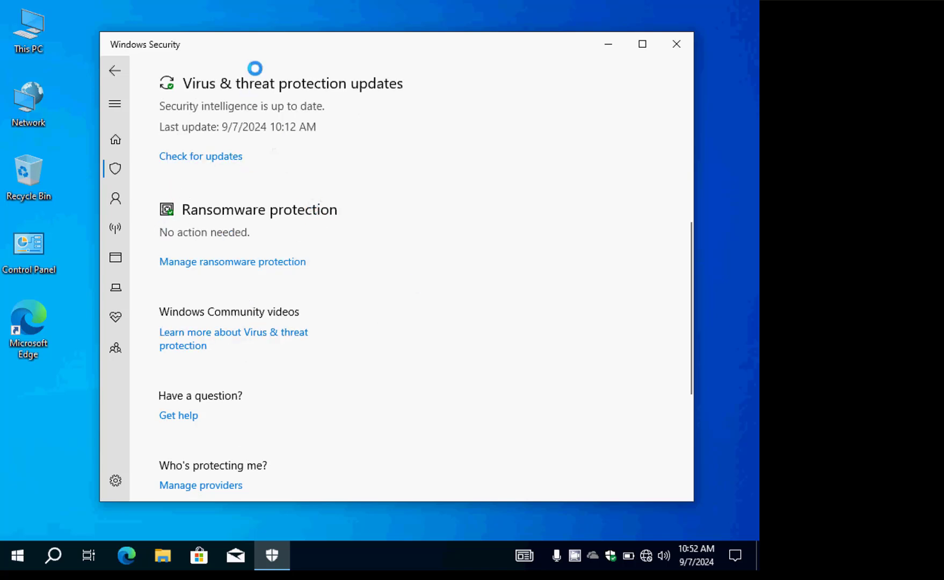
pyautogui.moveTo(278, 40); pyautogui.dragTo(288, 32)
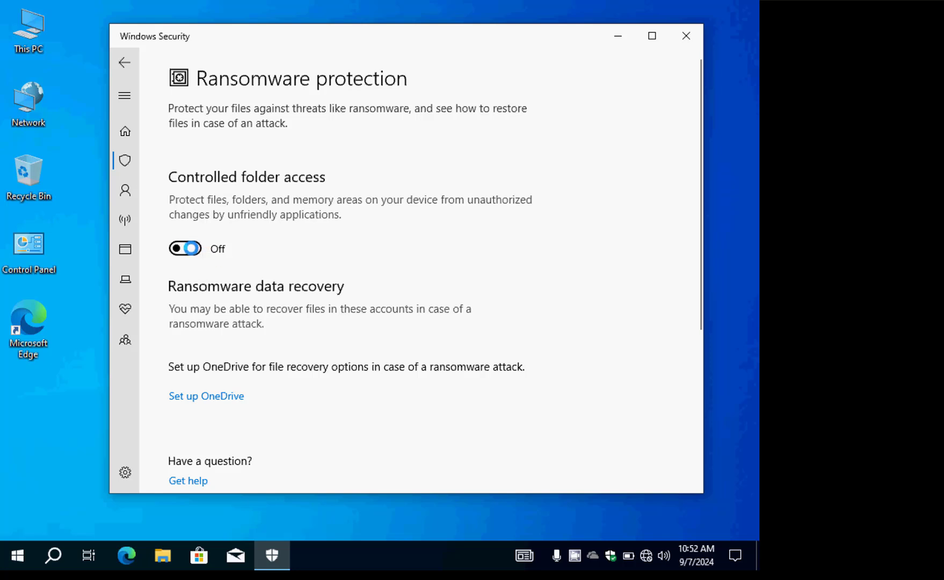
pyautogui.click(202, 248)
pyautogui.click(189, 247)
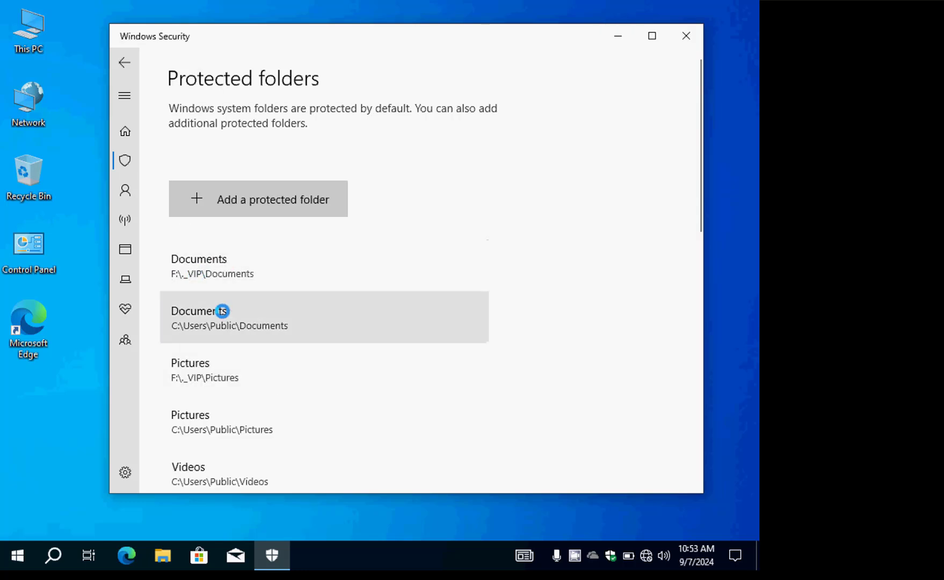
# Examine the protected folders list for the F:\._VIP paths, including the Music and Desktop entries, and close the security window.
pyautogui.scroll(-5, 246, 314)
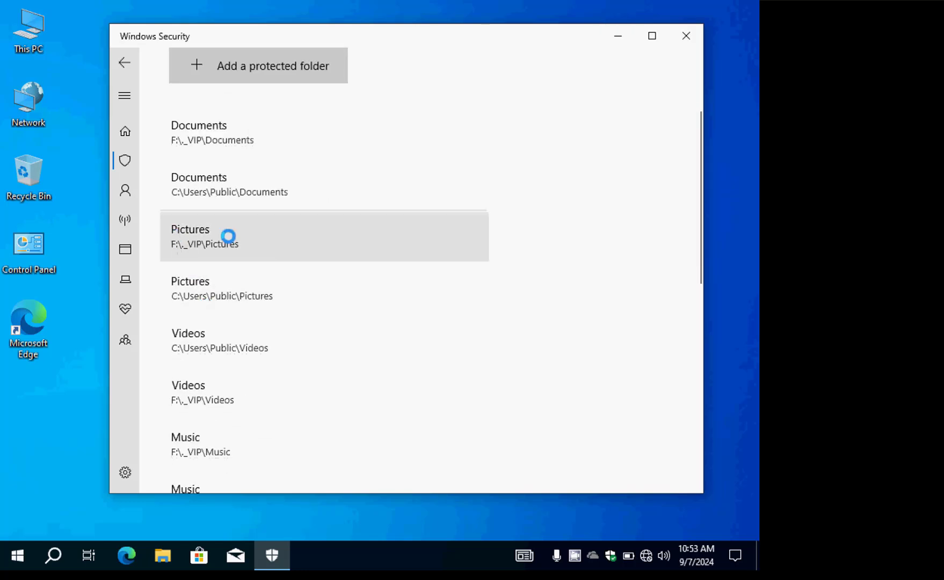
pyautogui.scroll(-3, 228, 244)
pyautogui.scroll(-2, 237, 249)
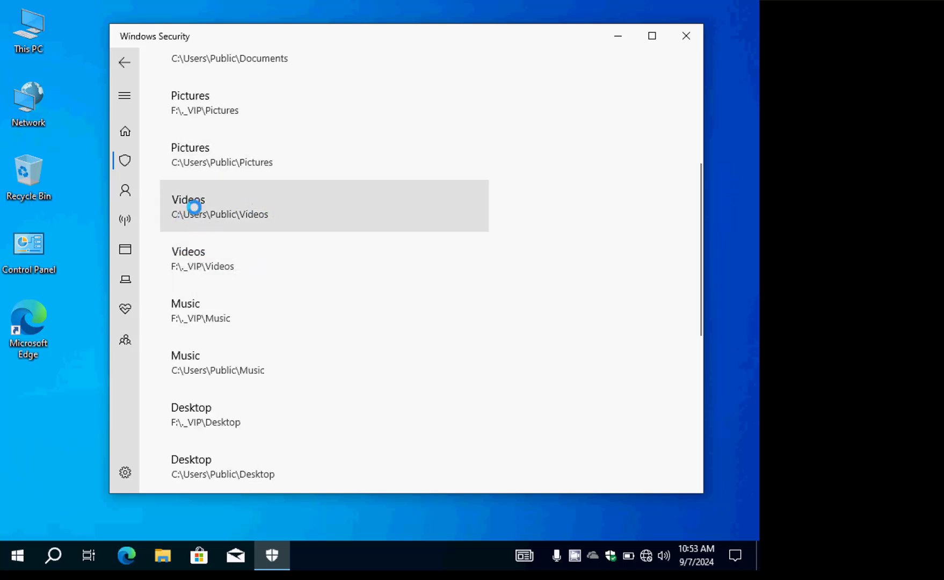
pyautogui.scroll(-3, 183, 265)
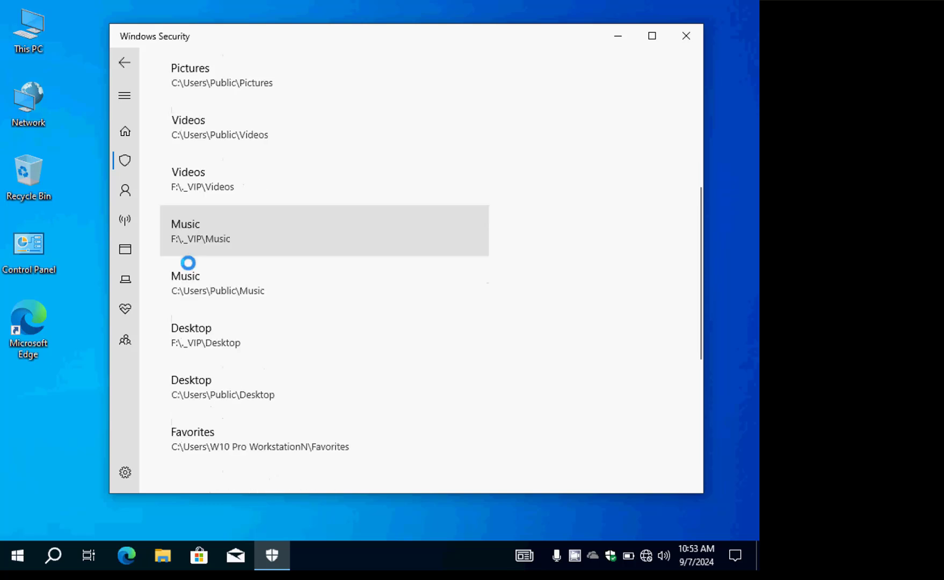
pyautogui.click(211, 183)
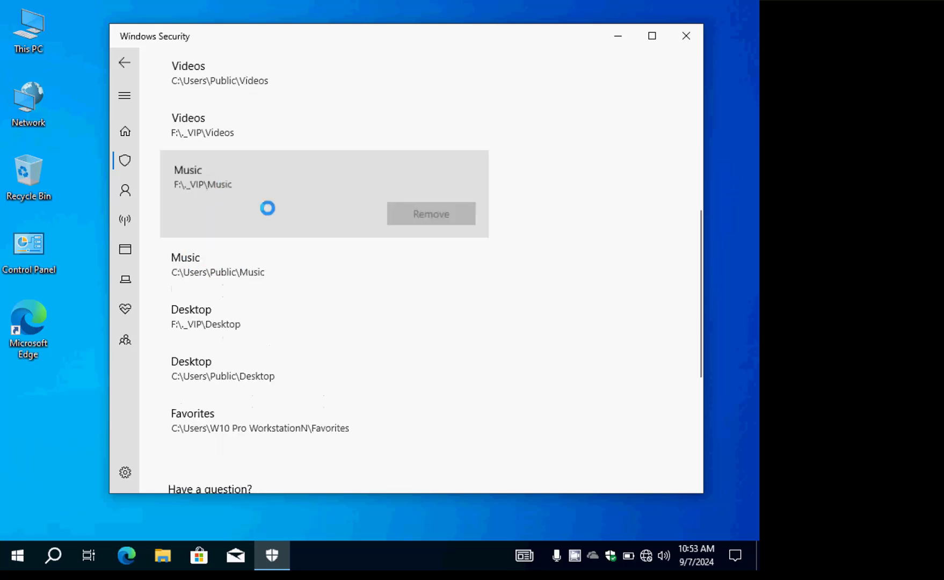
pyautogui.click(235, 371)
pyautogui.scroll(-2, 258, 354)
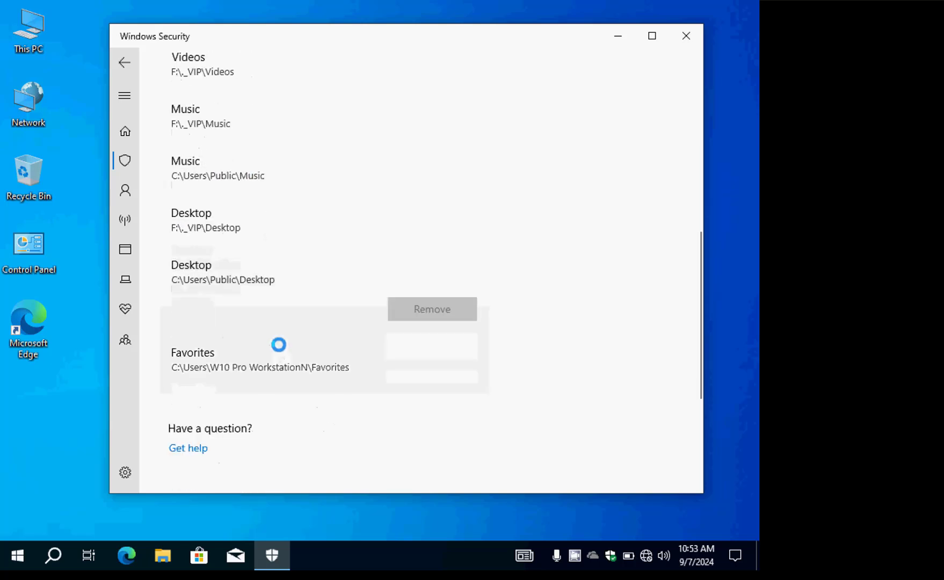
pyautogui.click(217, 219)
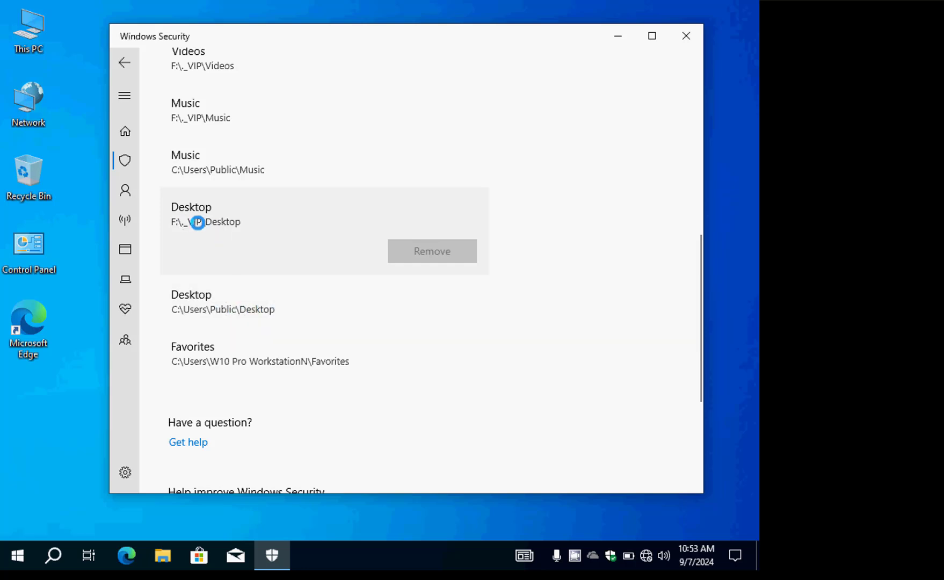
pyautogui.scroll(10, 441, 373)
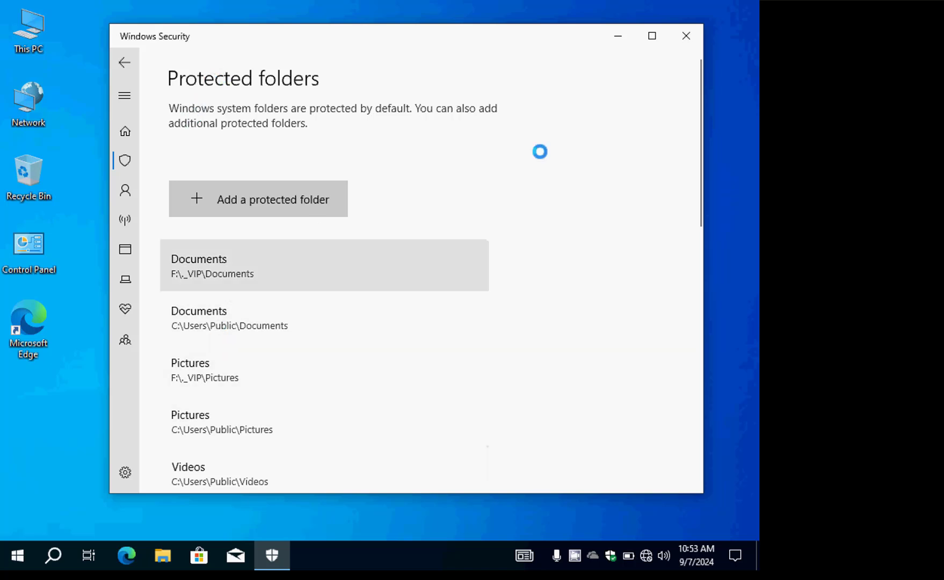
pyautogui.click(686, 36)
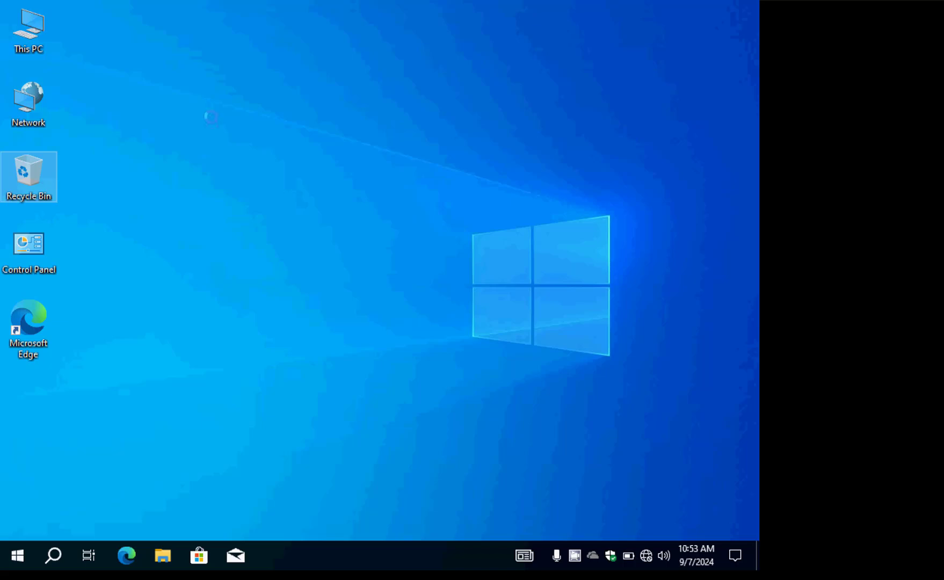
# Open This PC from the desktop.
pyautogui.doubleClick(28, 27)
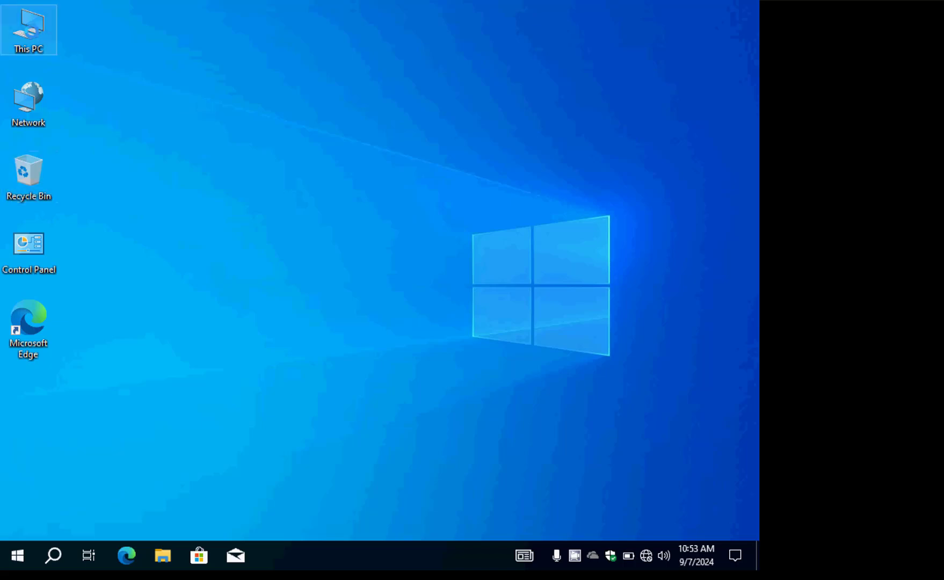